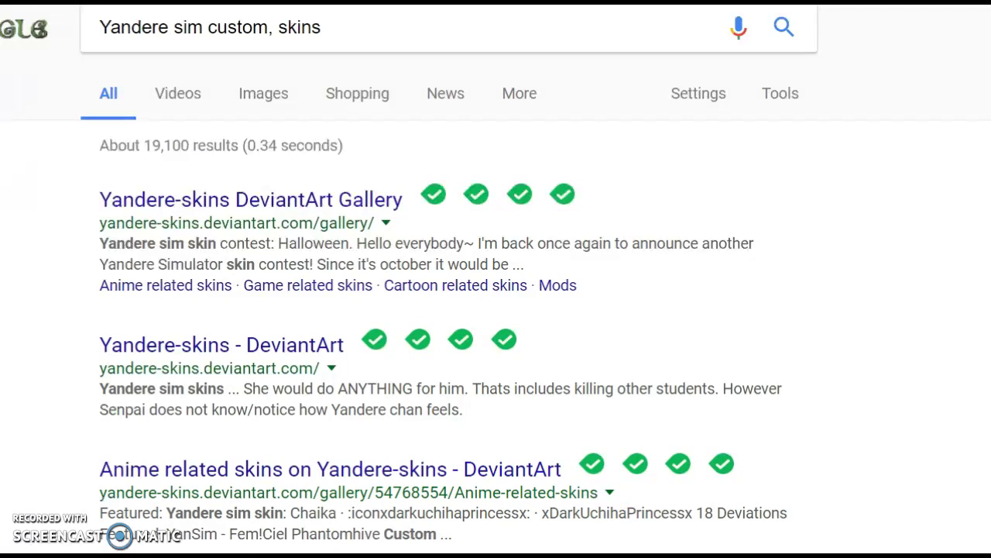
- Open the Yandere-skins DeviantArt Gallery from the search results for Yandere sim custom skins
{"action": "mouse_move", "coordinate": [563, 194]}
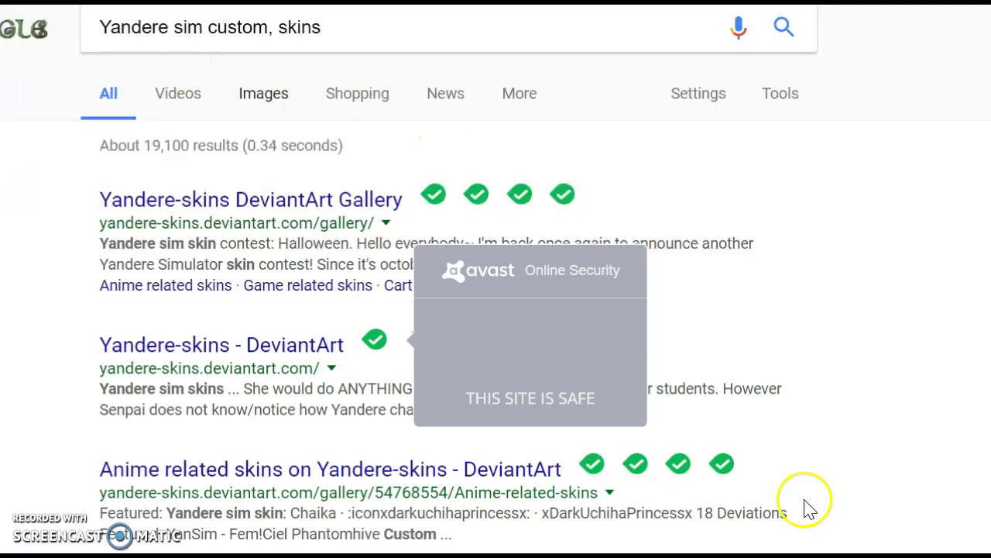
{"action": "left_click", "coordinate": [339, 45]}
{"action": "left_click_drag", "start_coordinate": [335, 36], "coordinate": [91, 7]}
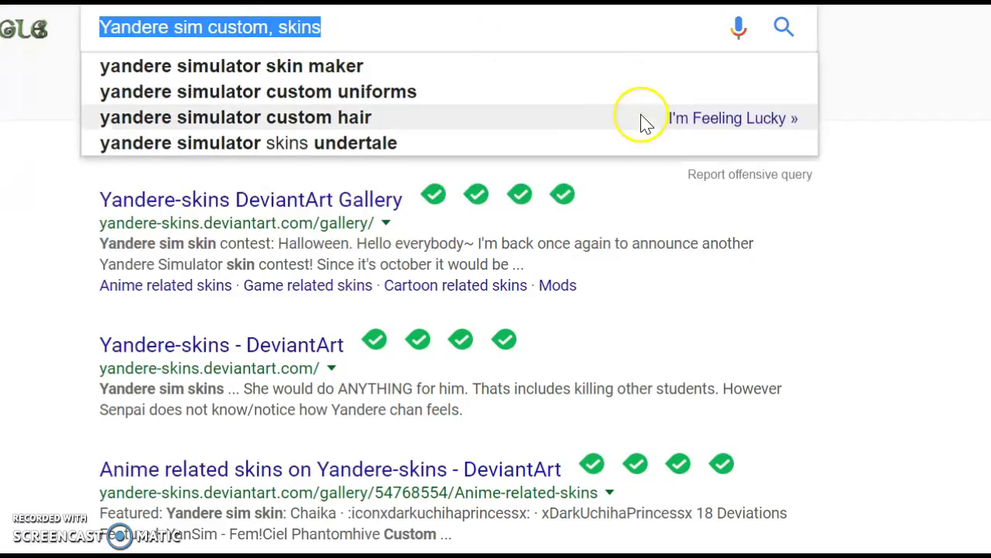
{"action": "left_click", "coordinate": [306, 203]}
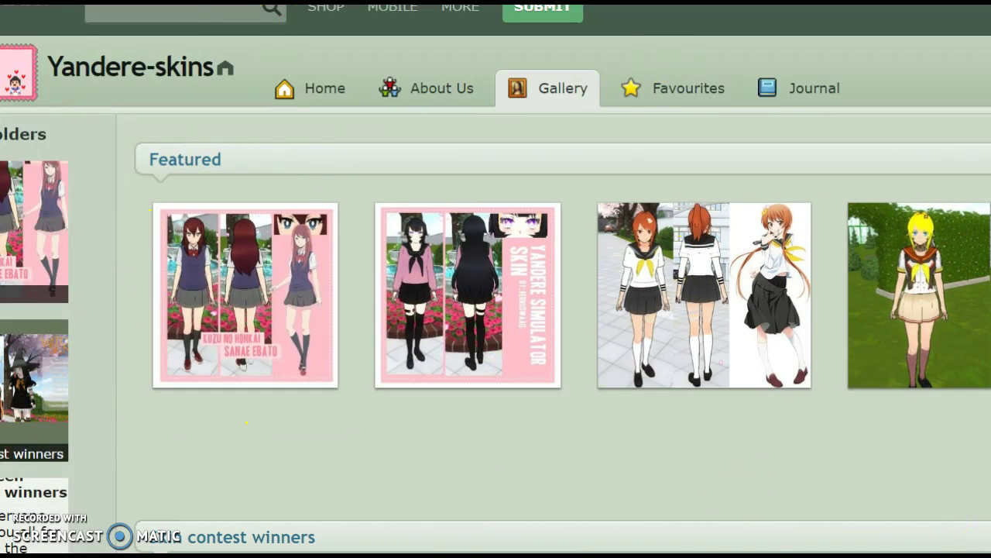
- Browse the featured, contest and themed skin sections of the Yandere-skins gallery for a skin to use
{"action": "scroll", "coordinate": [272, 294], "scroll_direction": "down", "scroll_amount": 2}
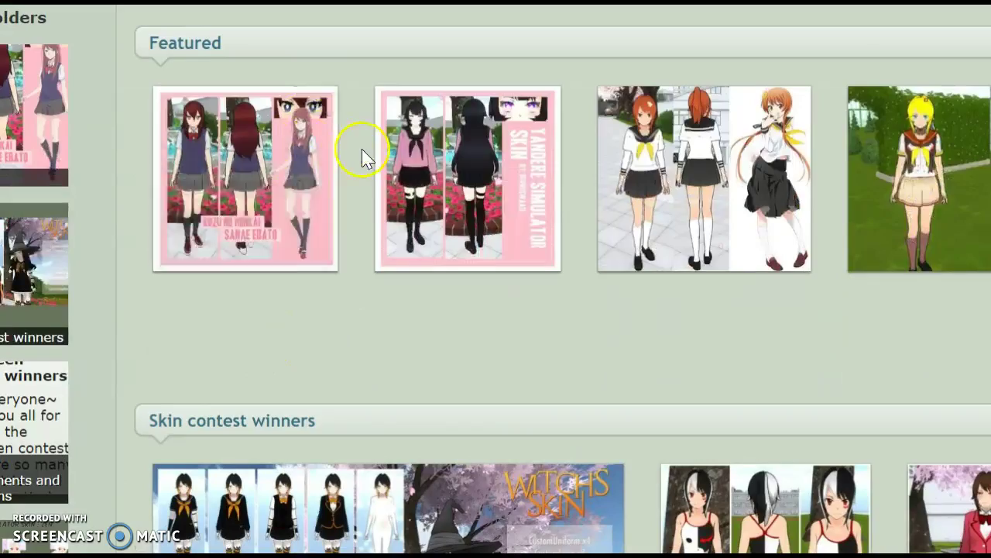
{"action": "scroll", "coordinate": [387, 170], "scroll_direction": "down", "scroll_amount": 3}
{"action": "scroll", "coordinate": [419, 194], "scroll_direction": "down", "scroll_amount": 4}
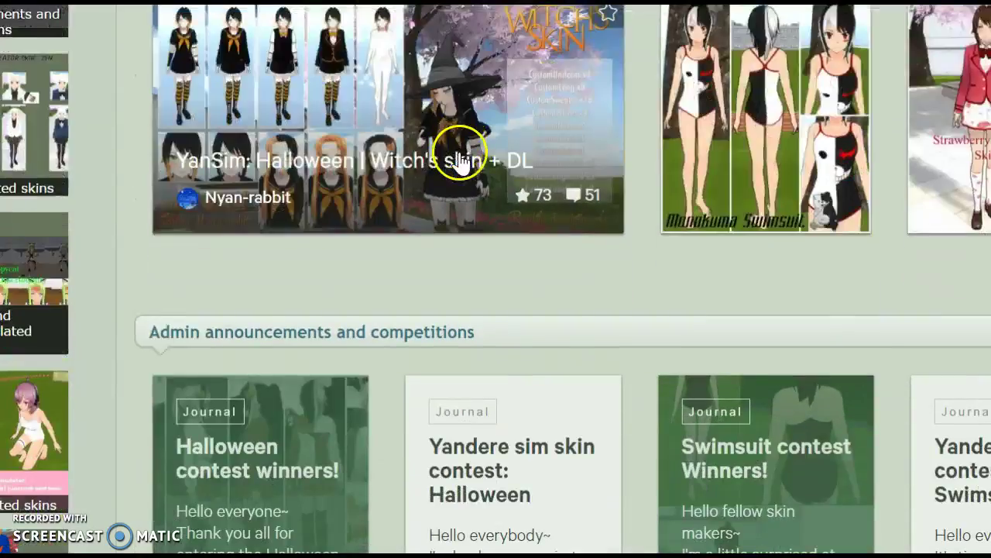
{"action": "scroll", "coordinate": [323, 279], "scroll_direction": "down", "scroll_amount": 12}
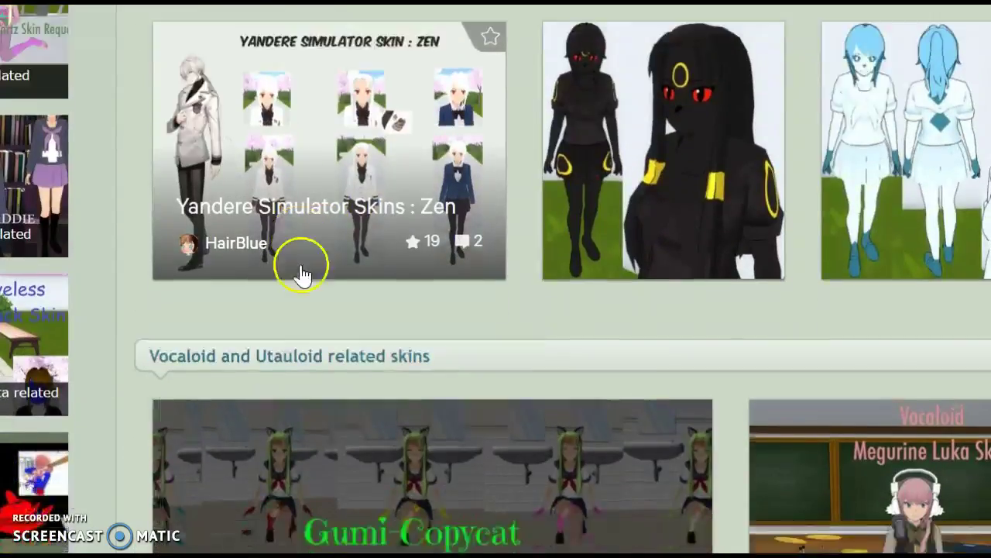
{"action": "scroll", "coordinate": [411, 282], "scroll_direction": "down", "scroll_amount": 8}
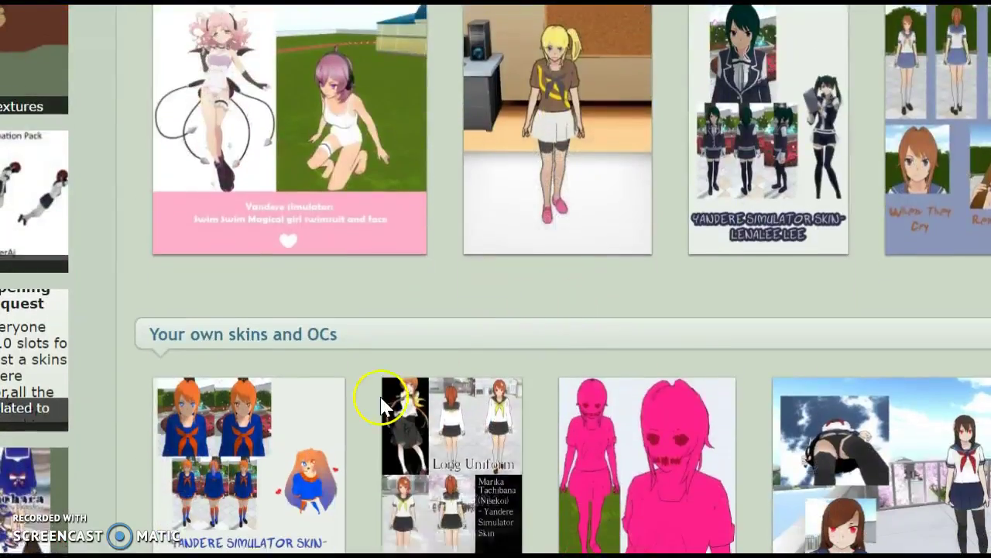
{"action": "scroll", "coordinate": [377, 392], "scroll_direction": "up", "scroll_amount": 3}
{"action": "scroll", "coordinate": [346, 411], "scroll_direction": "up", "scroll_amount": 10}
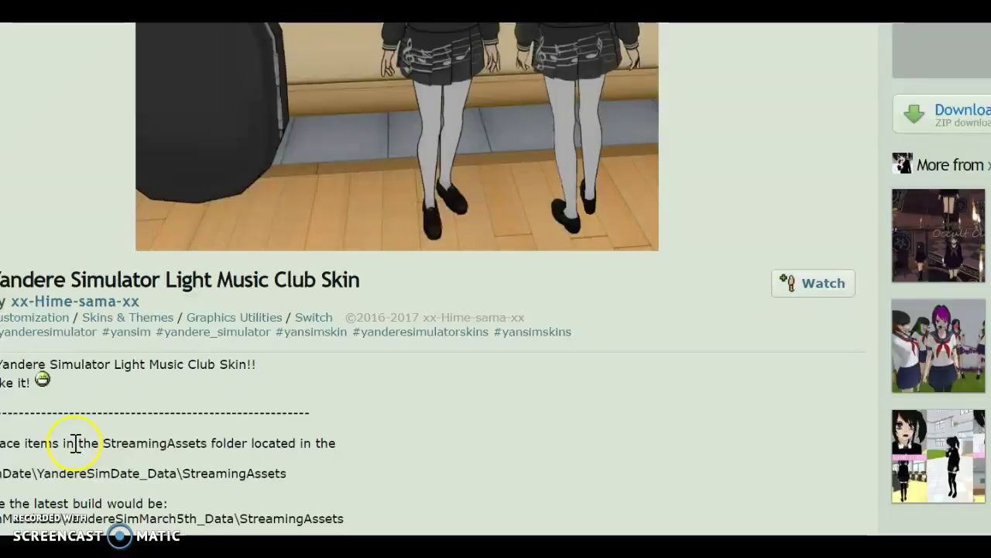
- Examine the Yandere Simulator Light Music Club Skin page, including its preview image, download option and installation instructions
{"action": "scroll", "coordinate": [73, 442], "scroll_direction": "up", "scroll_amount": 5}
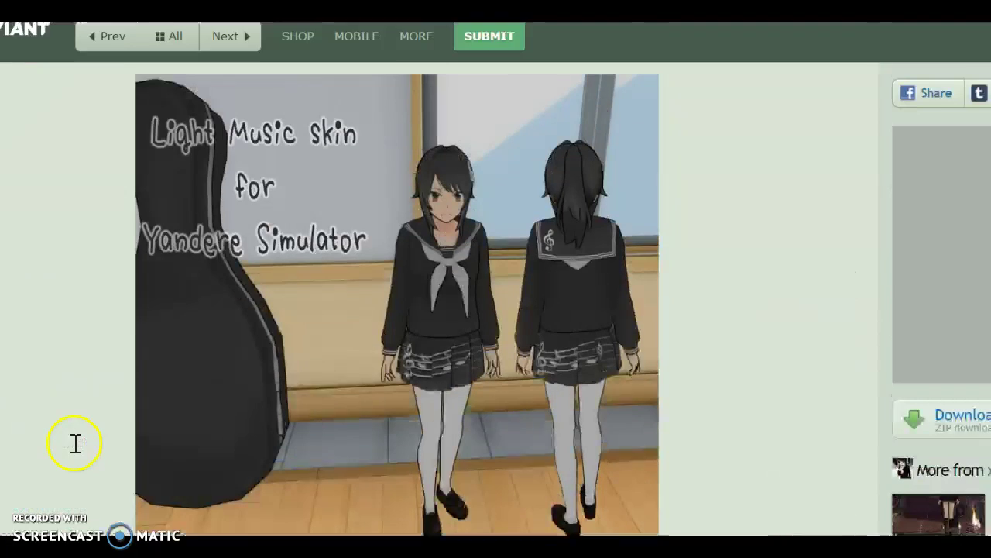
{"action": "scroll", "coordinate": [226, 204], "scroll_direction": "down", "scroll_amount": 5}
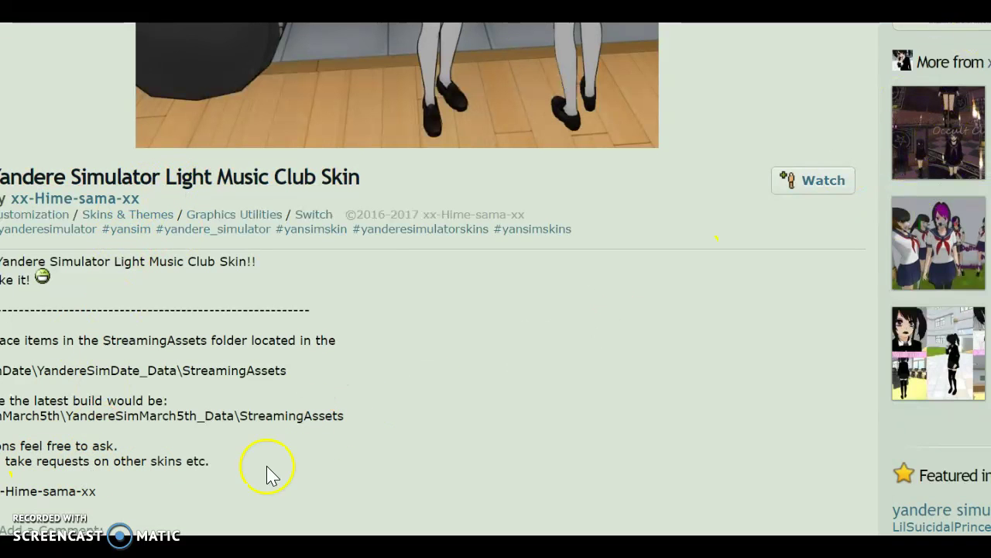
{"action": "scroll", "coordinate": [141, 408], "scroll_direction": "up", "scroll_amount": 2}
{"action": "scroll", "coordinate": [531, 210], "scroll_direction": "down", "scroll_amount": 2}
{"action": "scroll", "coordinate": [498, 219], "scroll_direction": "up", "scroll_amount": 6}
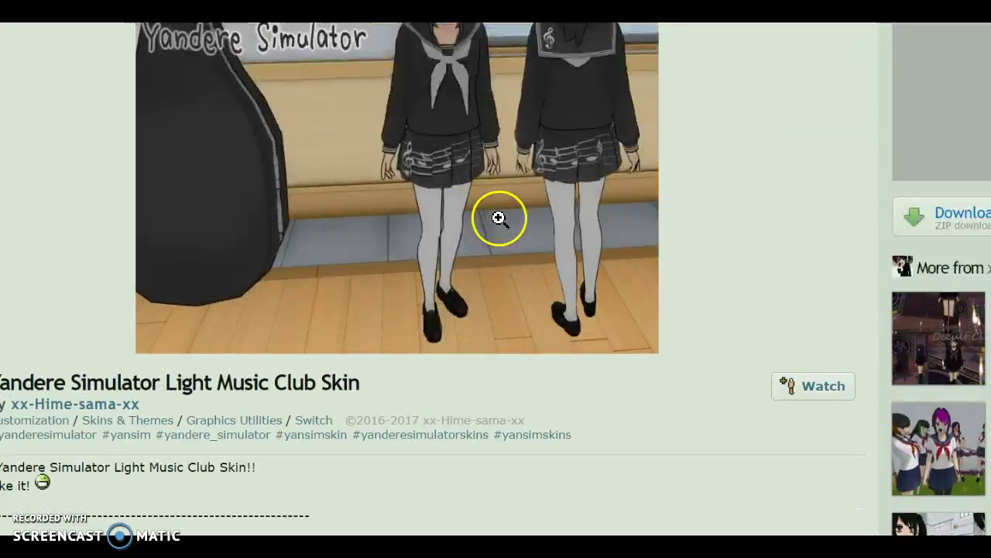
{"action": "scroll", "coordinate": [250, 394], "scroll_direction": "down", "scroll_amount": 5}
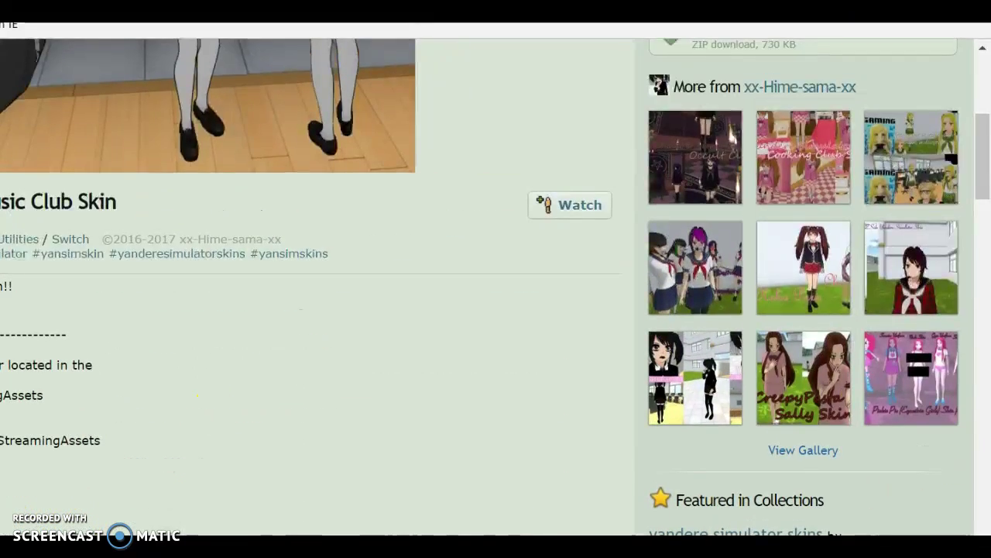
{"action": "scroll", "coordinate": [855, 206], "scroll_direction": "up", "scroll_amount": 4}
{"action": "scroll", "coordinate": [741, 477], "scroll_direction": "down", "scroll_amount": 3}
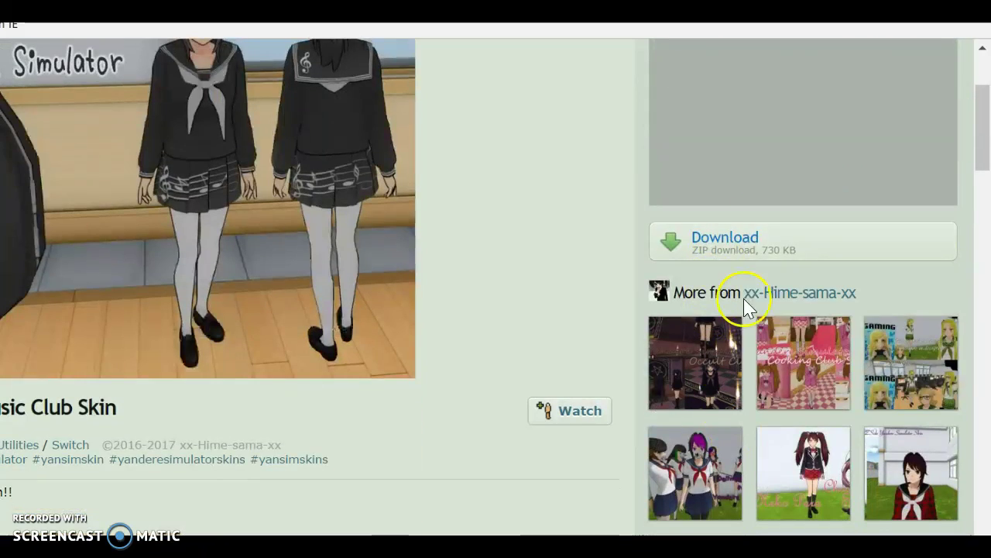
{"action": "scroll", "coordinate": [496, 286], "scroll_direction": "down", "scroll_amount": 5}
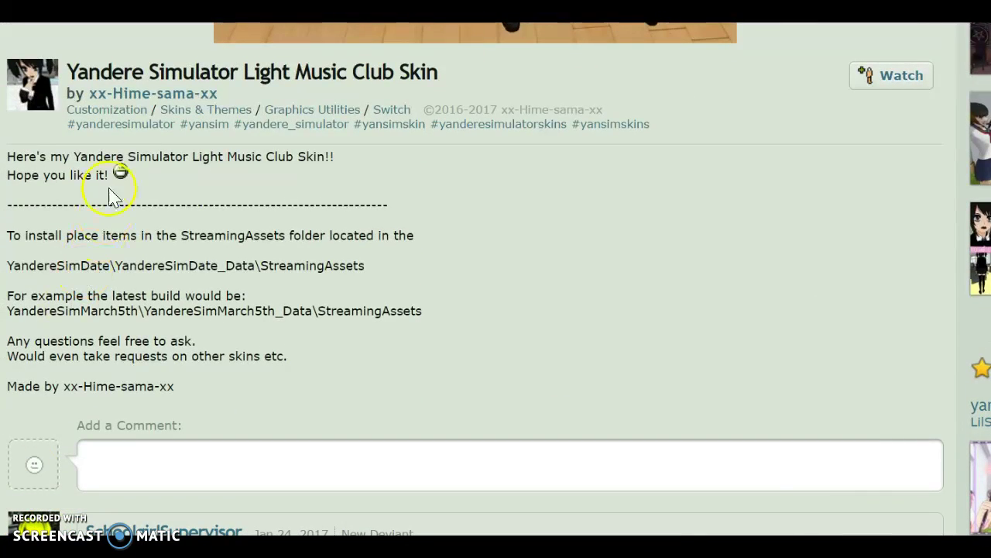
{"action": "left_click_drag", "start_coordinate": [109, 194], "coordinate": [553, 240]}
{"action": "left_click", "coordinate": [553, 239]}
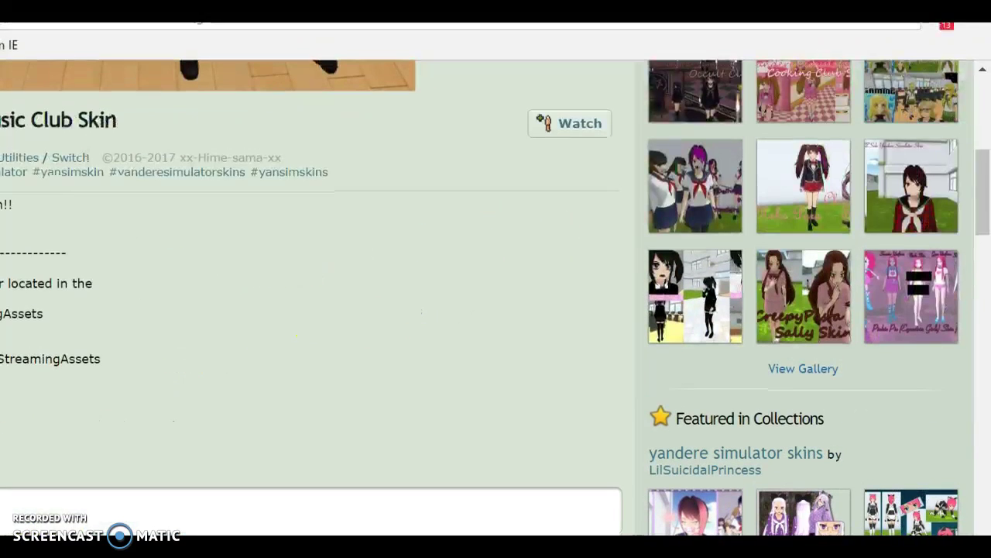
- Download the Light Music Club Skin ZIP file from its DeviantArt page
{"action": "scroll", "coordinate": [910, 245], "scroll_direction": "up", "scroll_amount": 10}
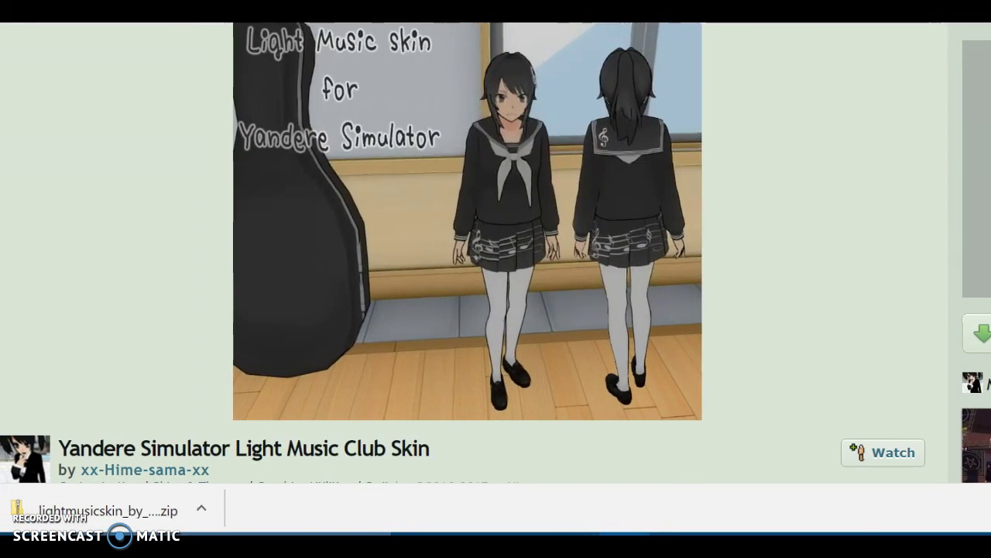
{"action": "left_click", "coordinate": [211, 507]}
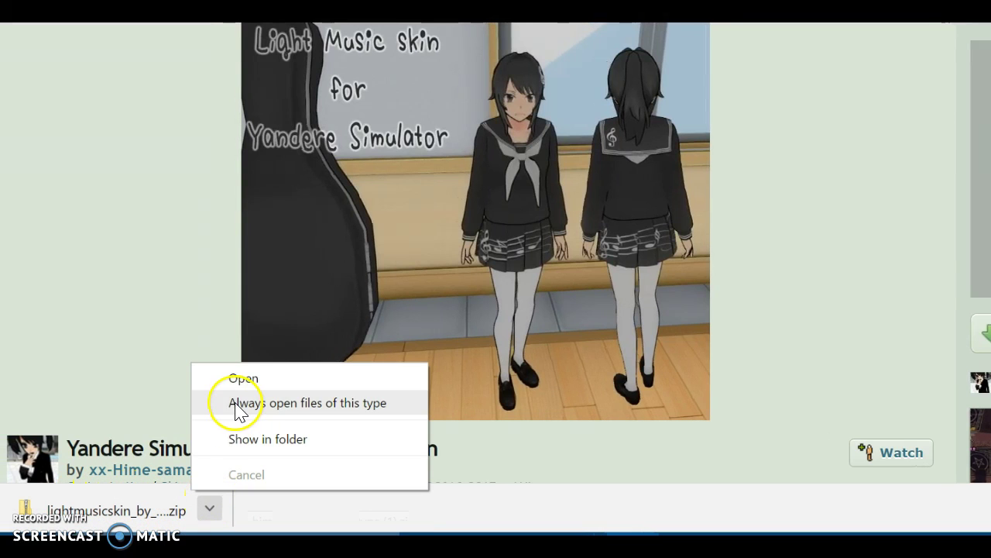
{"action": "left_click", "coordinate": [132, 268]}
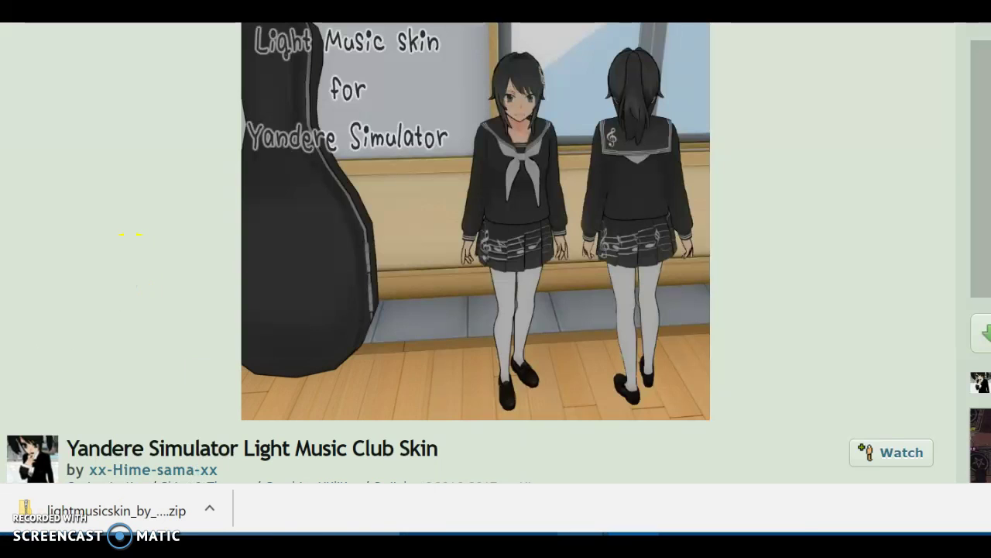
- Switch to File Explorer and bring up the game folder that contains YandereSimulator_Data and the skin ZIP
{"action": "mouse_move", "coordinate": [583, 542]}
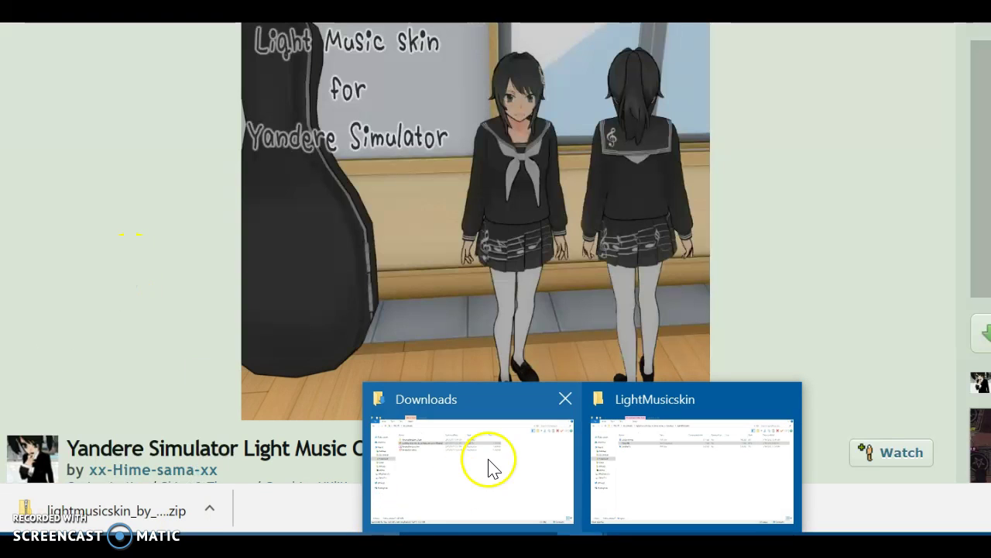
{"action": "left_click", "coordinate": [608, 443]}
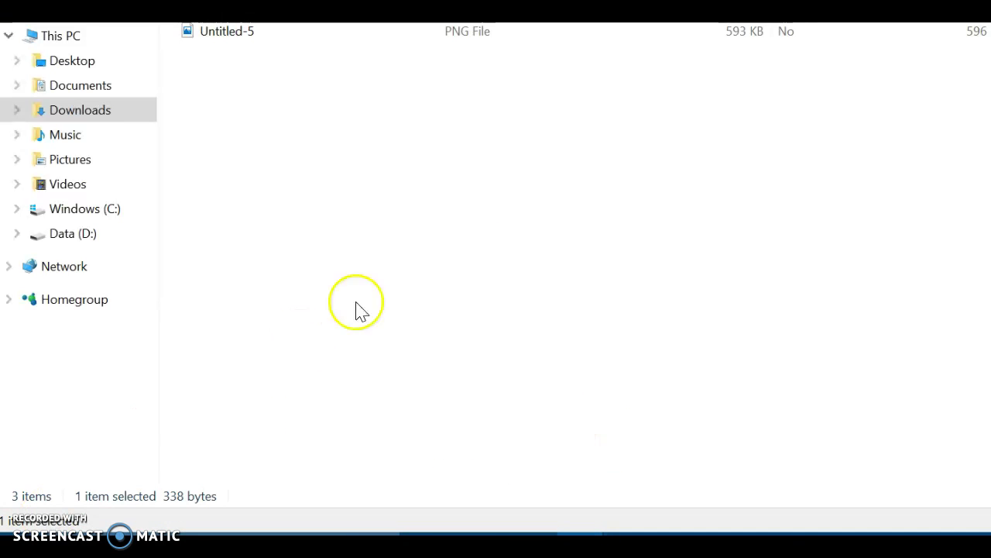
{"action": "left_click", "coordinate": [519, 211]}
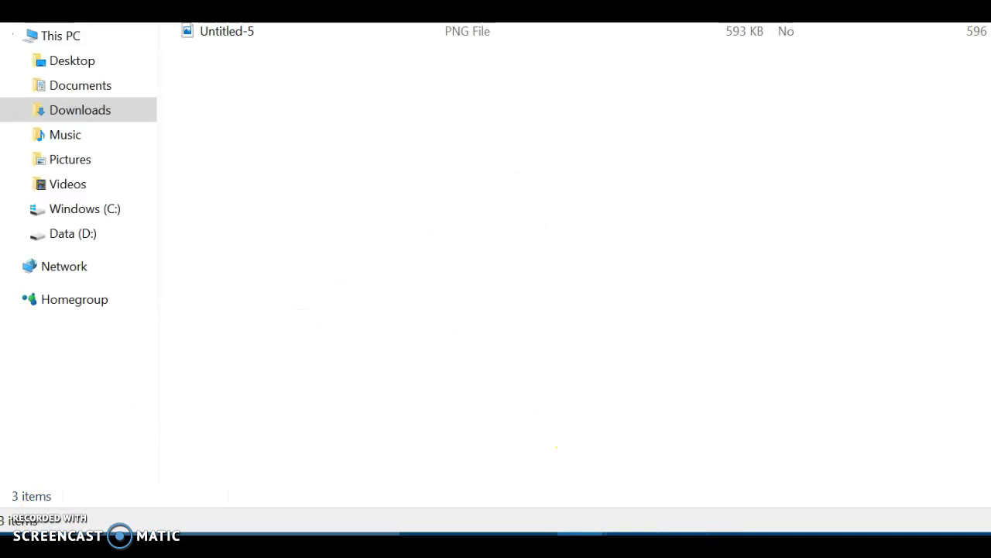
{"action": "left_click", "coordinate": [633, 544]}
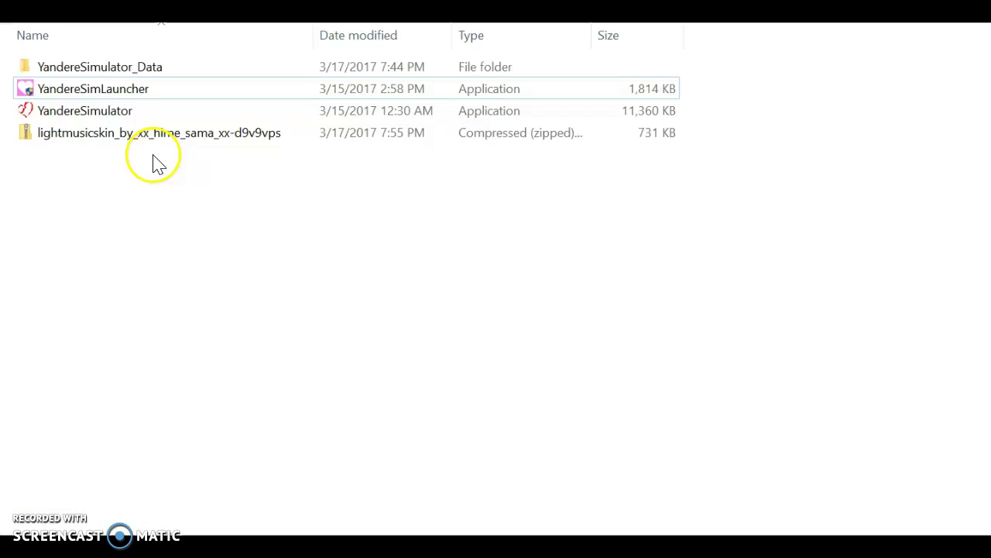
- Look at the files in the LightMusicskin folder inside the skin ZIP, and return to the game folder
{"action": "double_click", "coordinate": [148, 133]}
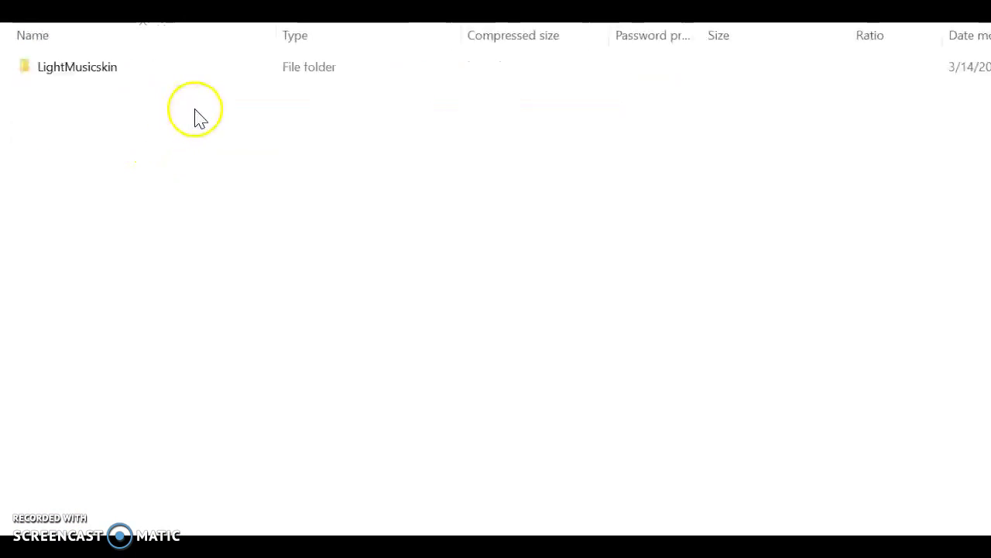
{"action": "double_click", "coordinate": [191, 70]}
{"action": "left_click_drag", "start_coordinate": [93, 137], "coordinate": [88, 103]}
{"action": "left_click", "coordinate": [146, 287]}
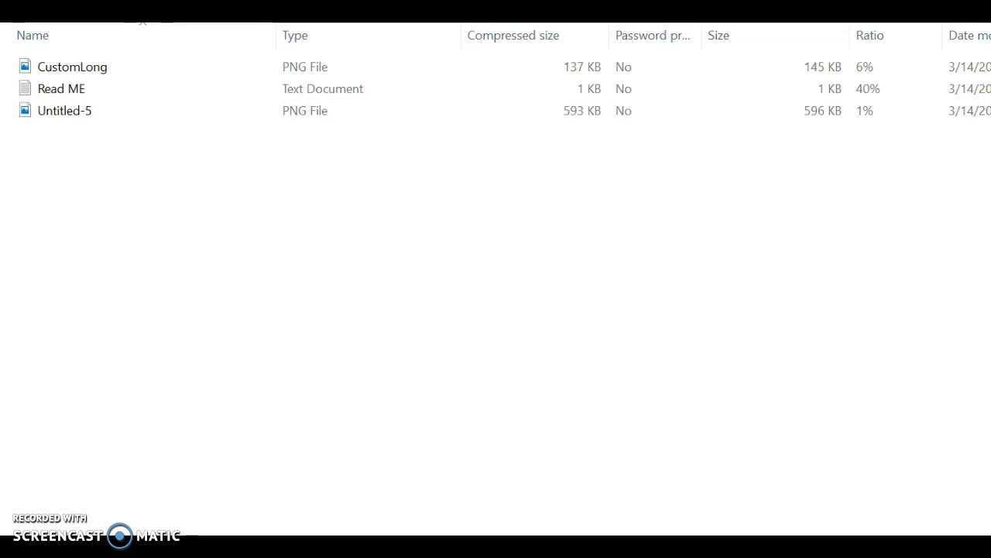
{"action": "key", "text": "alt+Left"}
{"action": "key", "text": "alt+Left"}
- Move the lightmusicskin ZIP into YandereSimulator_Data and on into its StreamingAssets folder, and open StreamingAssets
{"action": "left_click_drag", "start_coordinate": [85, 95], "coordinate": [158, 75]}
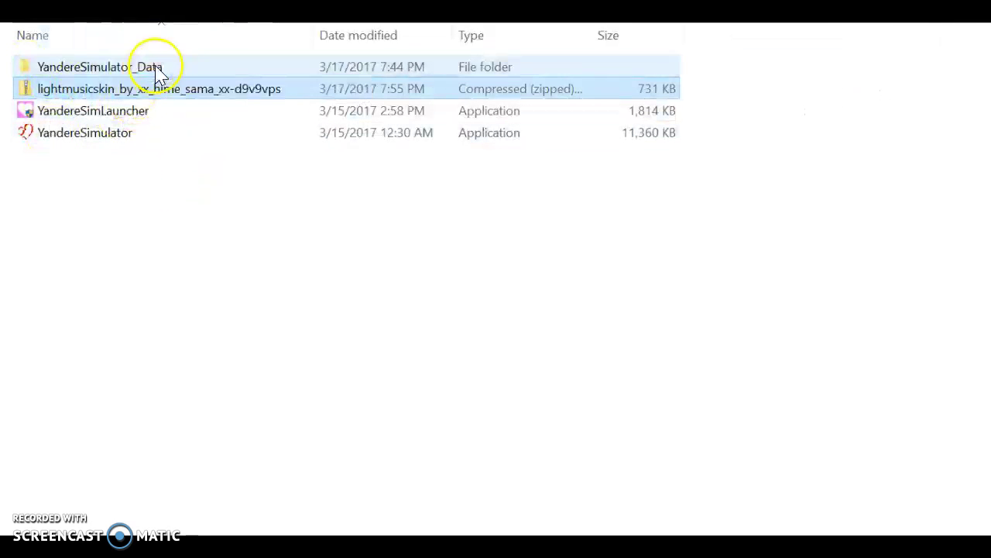
{"action": "double_click", "coordinate": [159, 71]}
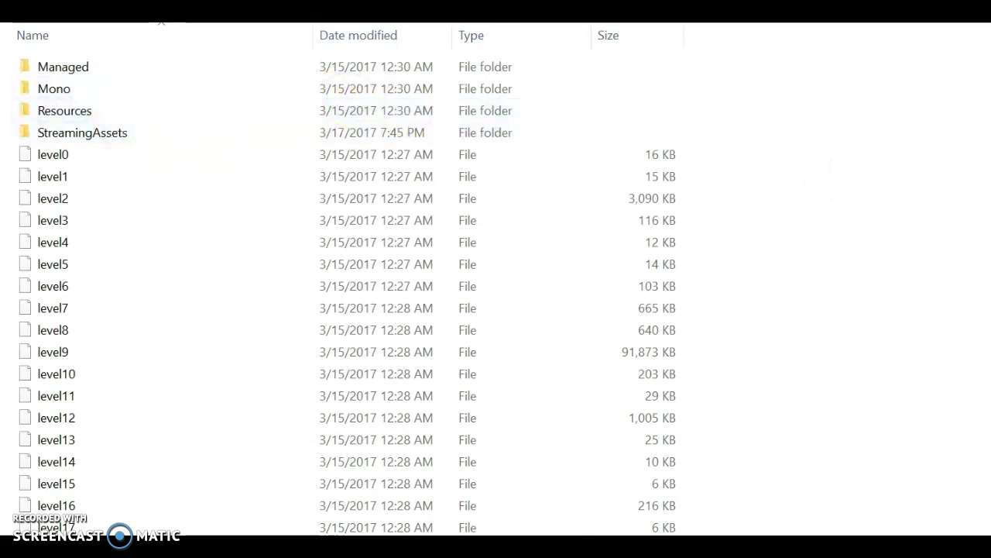
{"action": "scroll", "coordinate": [348, 278], "scroll_direction": "down", "scroll_amount": 6}
{"action": "scroll", "coordinate": [349, 279], "scroll_direction": "up", "scroll_amount": 3}
{"action": "scroll", "coordinate": [349, 279], "scroll_direction": "up", "scroll_amount": 2}
{"action": "left_click_drag", "start_coordinate": [107, 520], "coordinate": [106, 111]}
{"action": "double_click", "coordinate": [106, 110]}
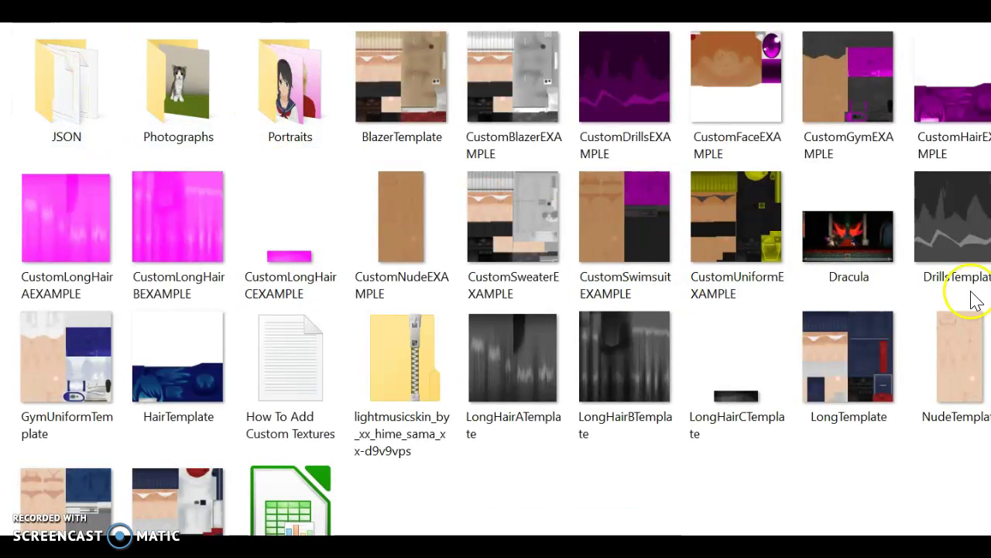
- Copy CustomLong, Read ME and Untitled-5 from the LightMusicskin folder inside the skin ZIP
{"action": "left_click", "coordinate": [428, 382]}
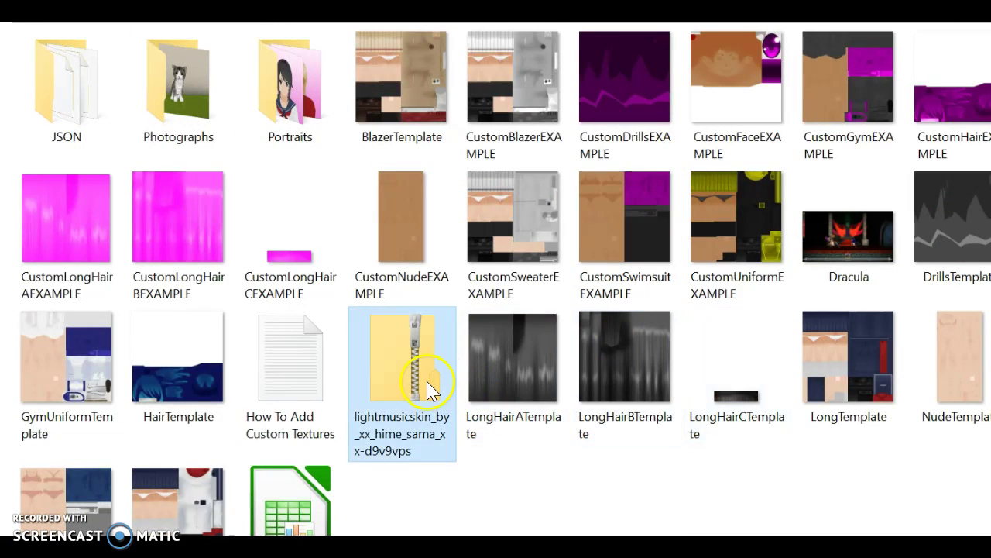
{"action": "double_click", "coordinate": [430, 389]}
{"action": "double_click", "coordinate": [101, 72]}
{"action": "left_click_drag", "start_coordinate": [246, 227], "coordinate": [106, 77]}
{"action": "right_click", "coordinate": [109, 78]}
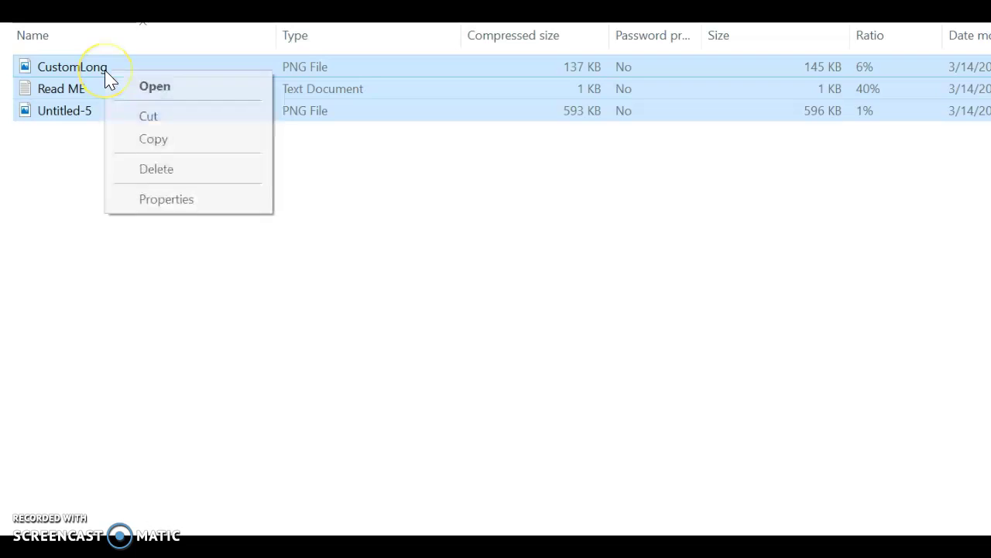
{"action": "left_click", "coordinate": [16, 217]}
{"action": "left_click_drag", "start_coordinate": [119, 202], "coordinate": [86, 114]}
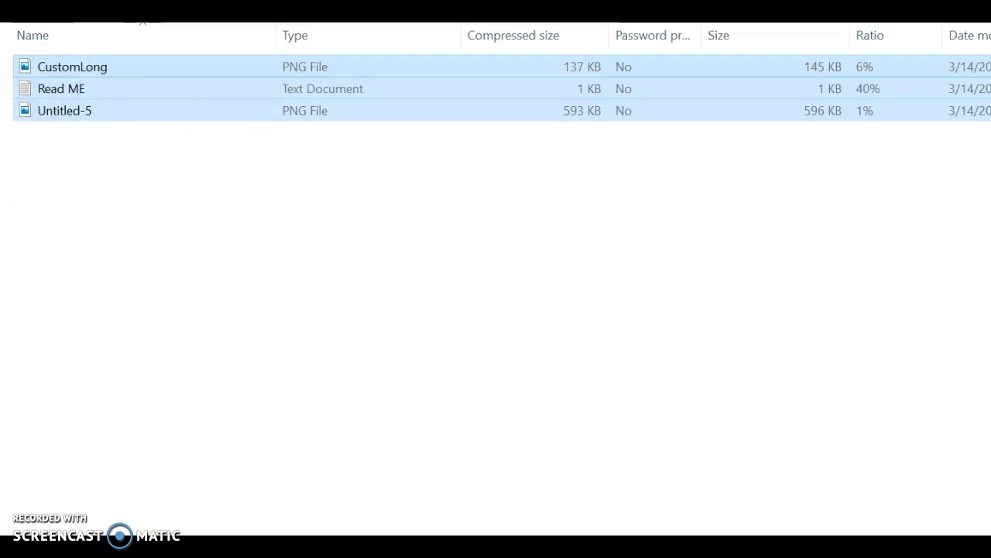
{"action": "right_click", "coordinate": [131, 88]}
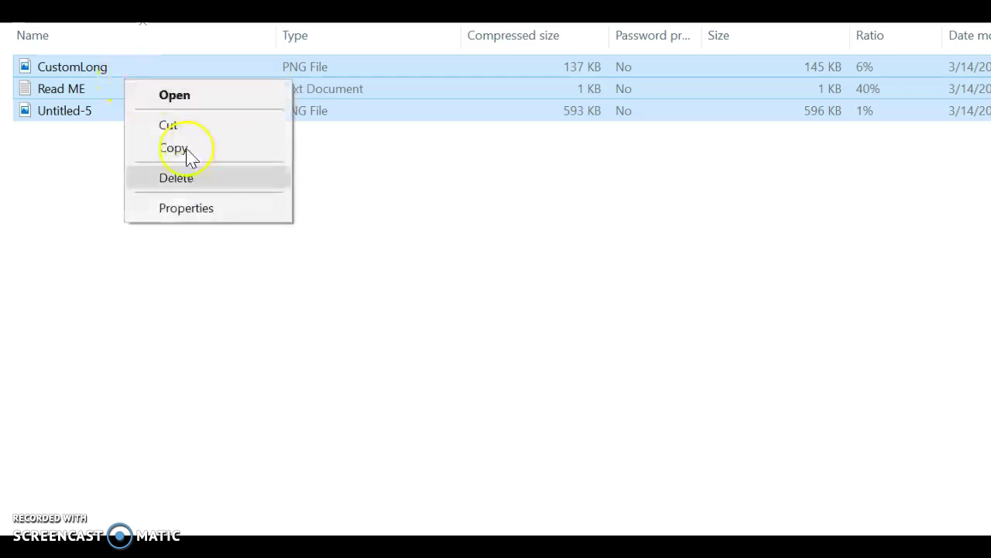
{"action": "left_click", "coordinate": [216, 148]}
- Paste the copied skin files directly into the game's StreamingAssets folder
{"action": "key", "text": "alt+Left"}
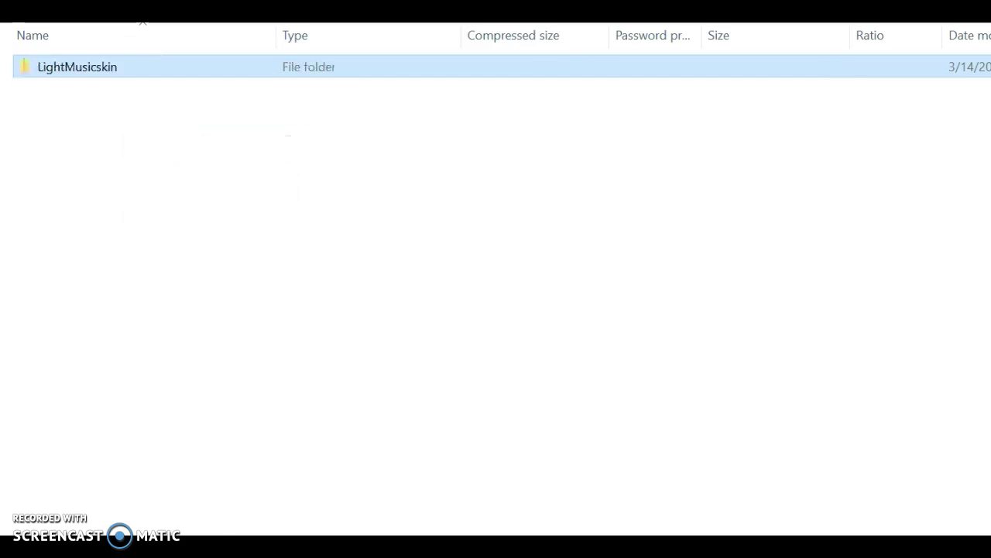
{"action": "key", "text": "alt+Left"}
{"action": "right_click", "coordinate": [540, 485]}
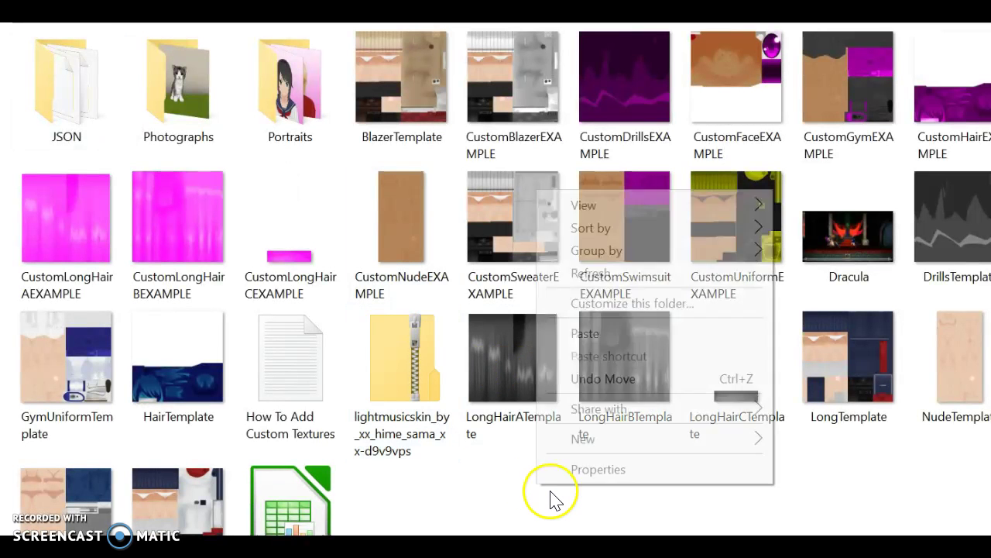
{"action": "left_click", "coordinate": [587, 333]}
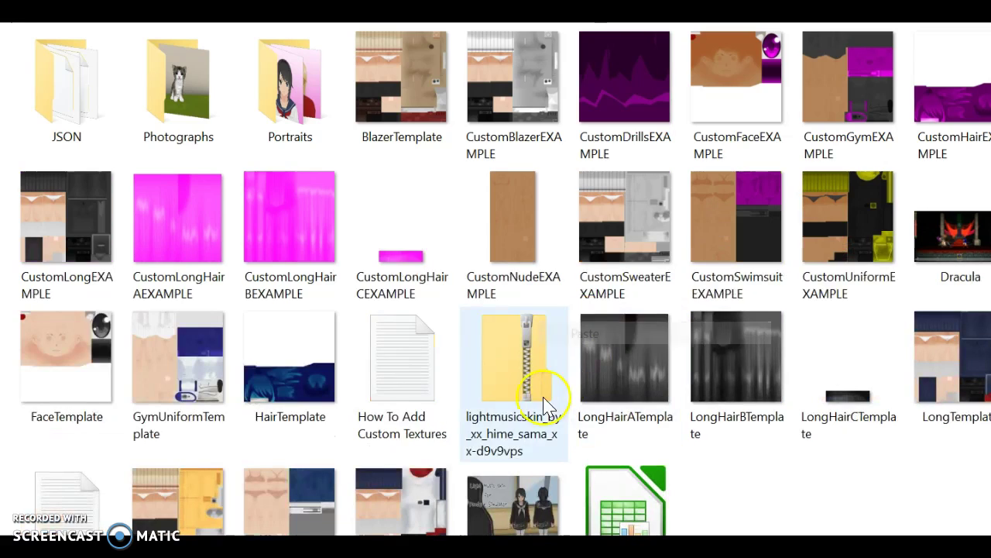
{"action": "scroll", "coordinate": [646, 376], "scroll_direction": "down", "scroll_amount": 1}
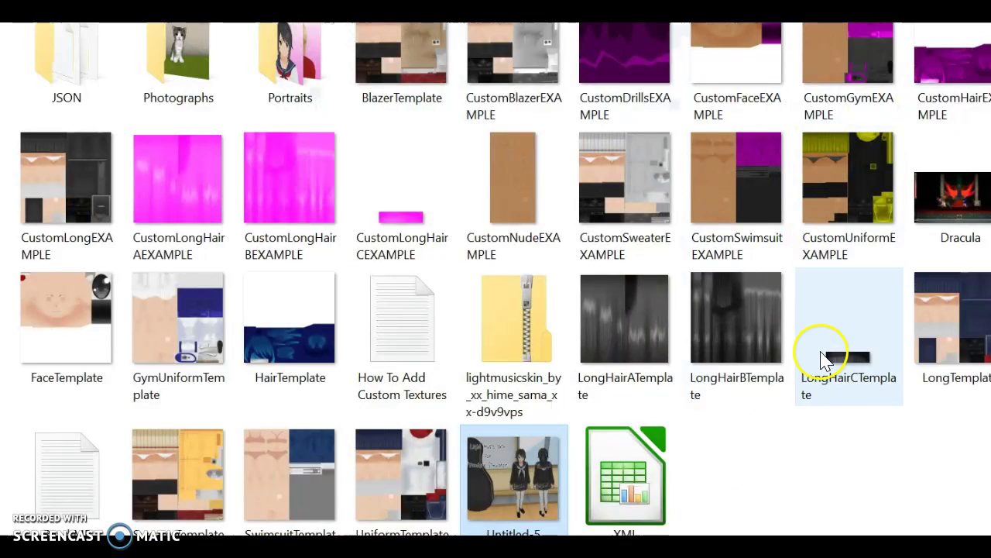
- Retype the name of the pasted CustomLong texture file in StreamingAssets as CustomLong
{"action": "scroll", "coordinate": [821, 310], "scroll_direction": "up", "scroll_amount": 1}
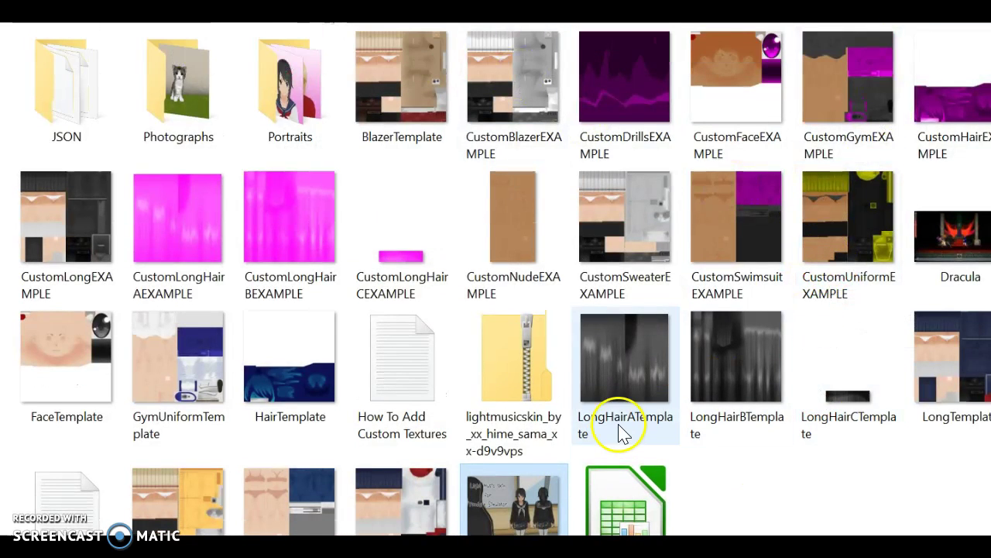
{"action": "scroll", "coordinate": [625, 431], "scroll_direction": "down", "scroll_amount": 1}
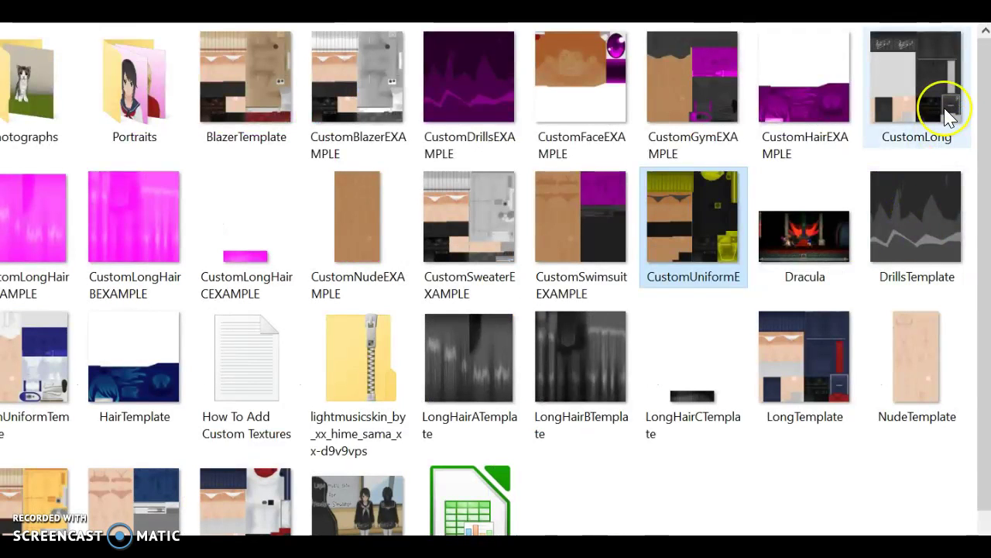
{"action": "right_click", "coordinate": [941, 121]}
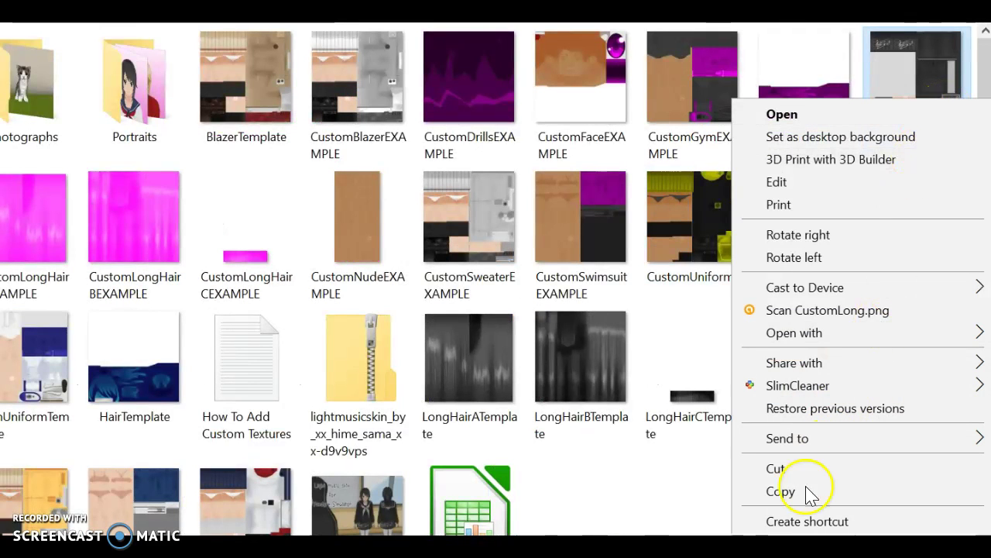
{"action": "left_click", "coordinate": [805, 557]}
{"action": "key", "text": "BackSpace"}
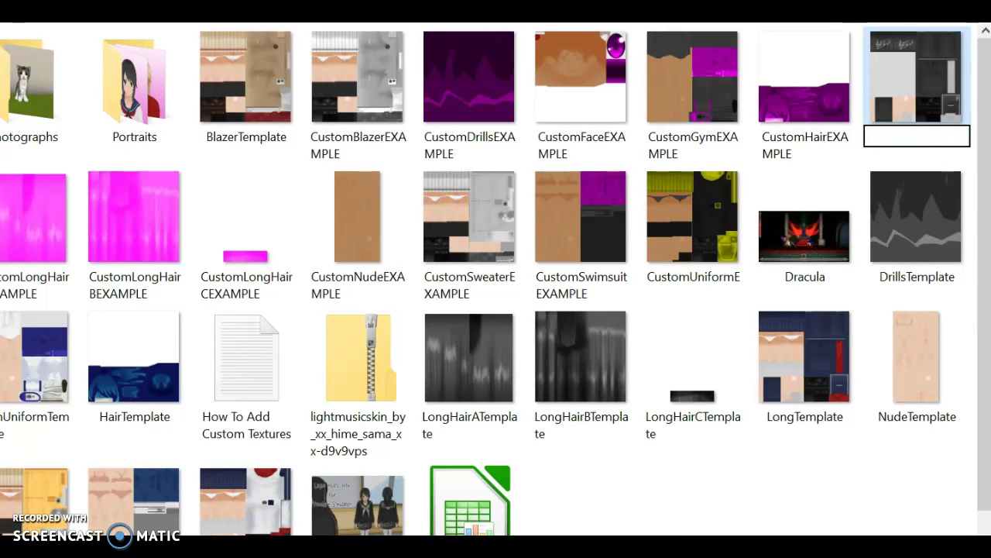
{"action": "type", "text": "CD"}
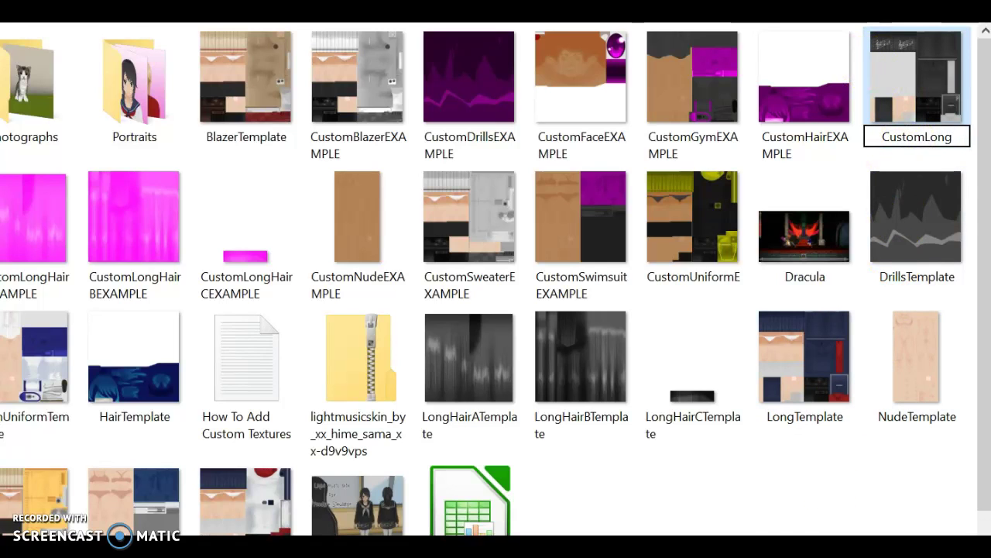
{"action": "left_click", "coordinate": [675, 452]}
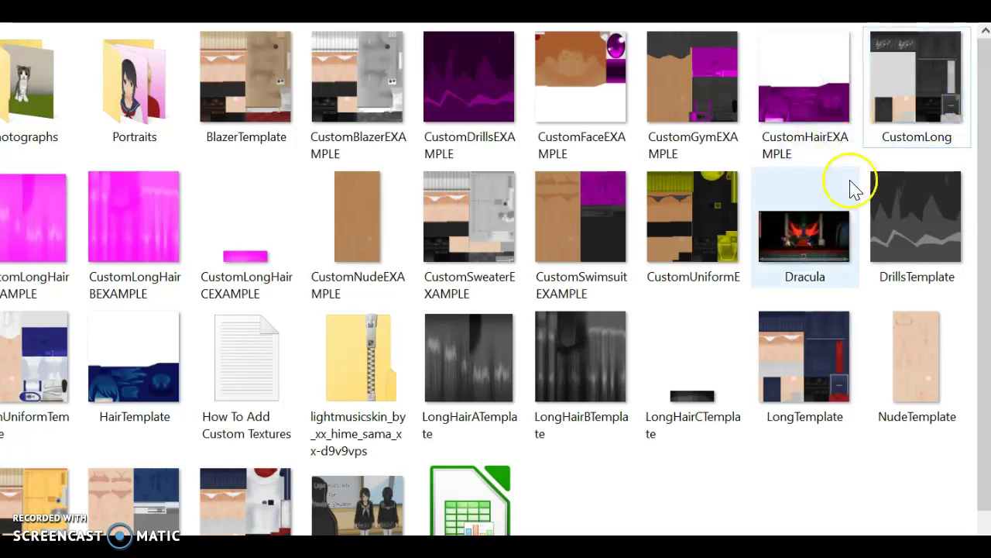
{"action": "left_click", "coordinate": [572, 90]}
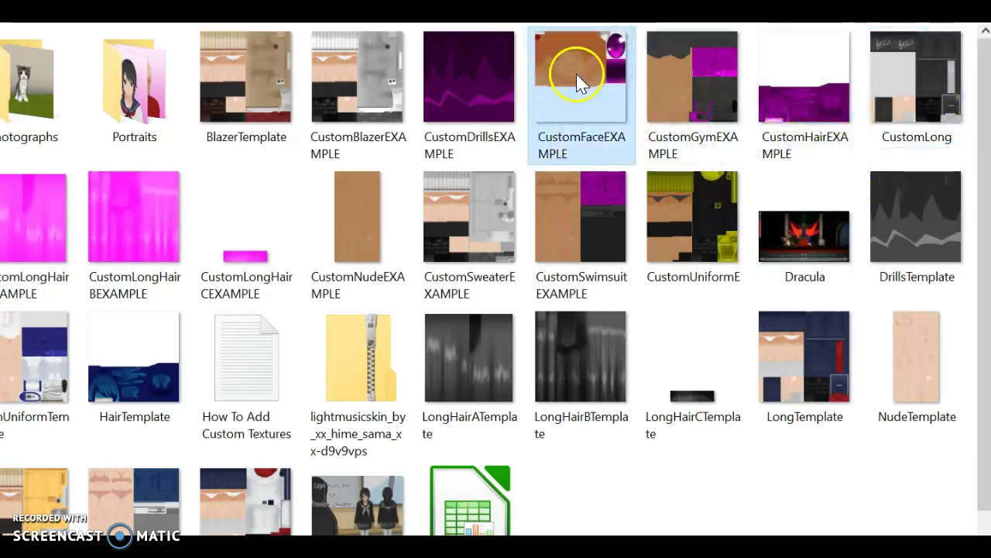
{"action": "right_click", "coordinate": [577, 75]}
{"action": "left_click", "coordinate": [568, 142]}
{"action": "right_click", "coordinate": [581, 126]}
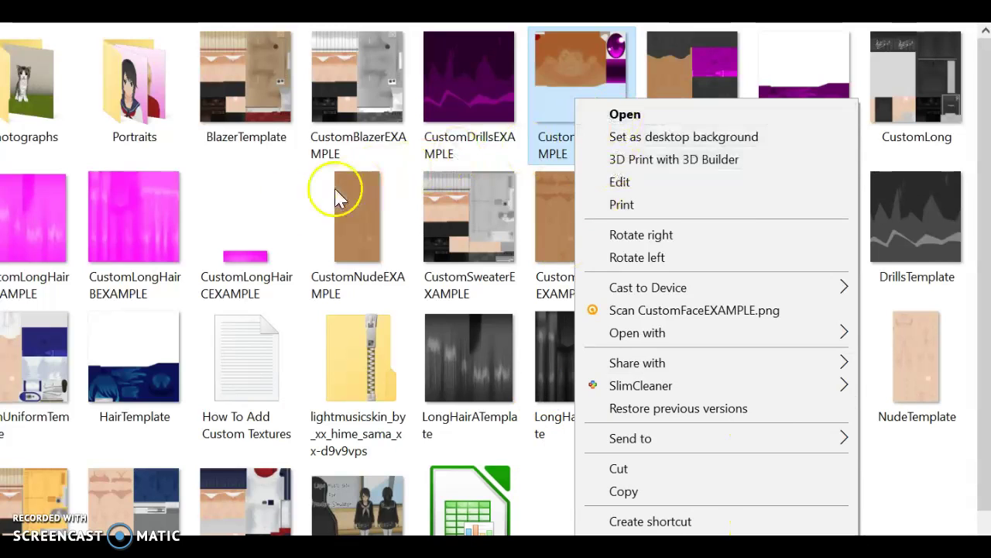
{"action": "left_click", "coordinate": [256, 223]}
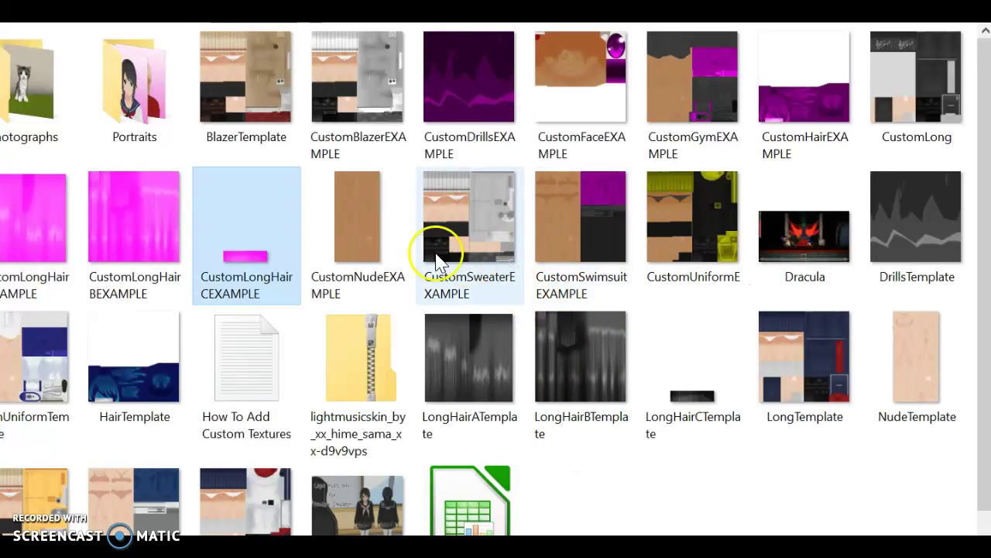
{"action": "left_click", "coordinate": [627, 262]}
{"action": "right_click", "coordinate": [665, 241]}
{"action": "left_click", "coordinate": [543, 470]}
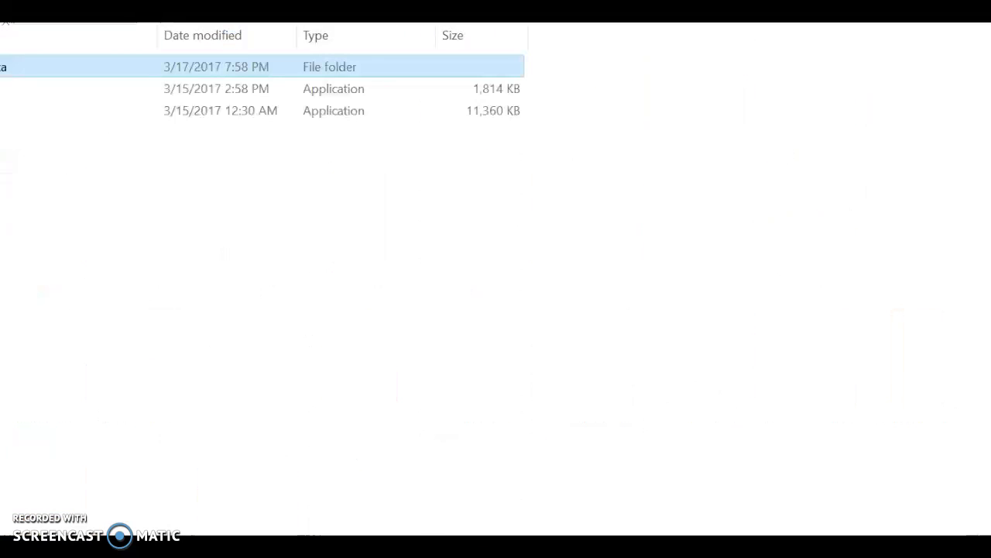
- Launch the Yandere Simulator debug build from the game folder, pass the welcome screen and choose Resume Game
{"action": "double_click", "coordinate": [6, 111]}
{"action": "key", "text": "Return"}
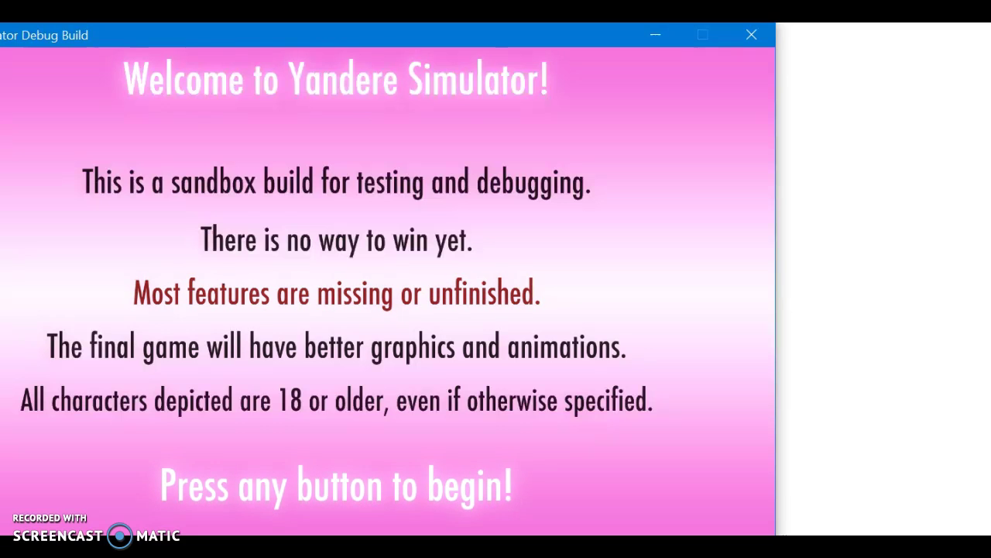
{"action": "key", "text": "space"}
{"action": "left_click", "coordinate": [292, 416]}
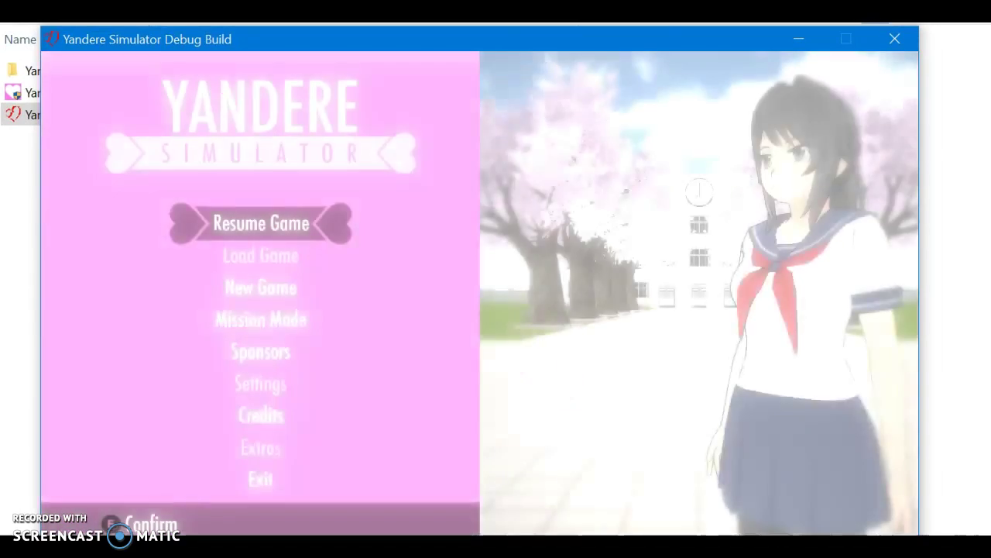
{"action": "key", "text": "e"}
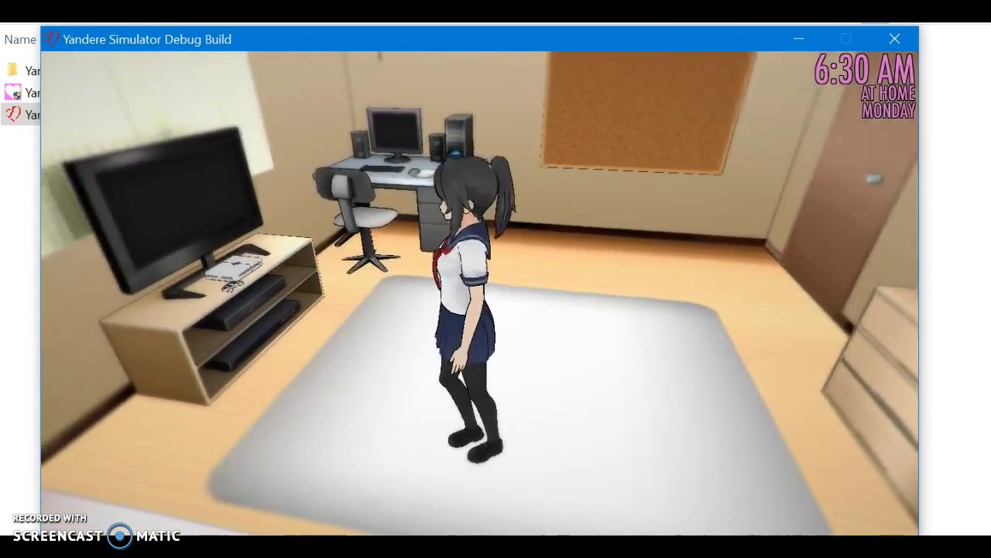
- Walk the character to the bedroom's Exit door and choose School as the destination
{"action": "key", "text": "a"}
{"action": "key", "text": "d"}
{"action": "key", "text": "w"}
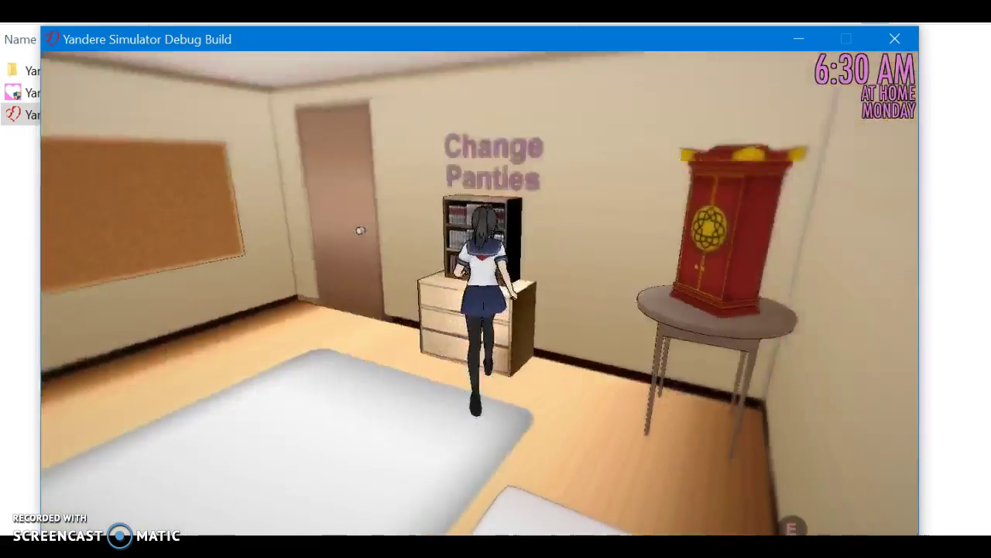
{"action": "key", "text": "a"}
{"action": "key", "text": "w"}
{"action": "key", "text": "e"}
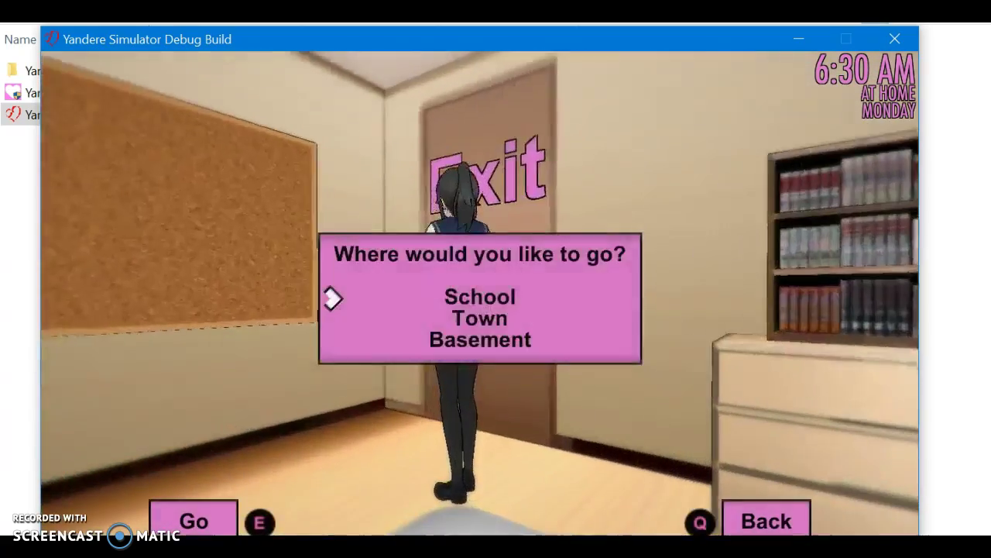
{"action": "key", "text": "e"}
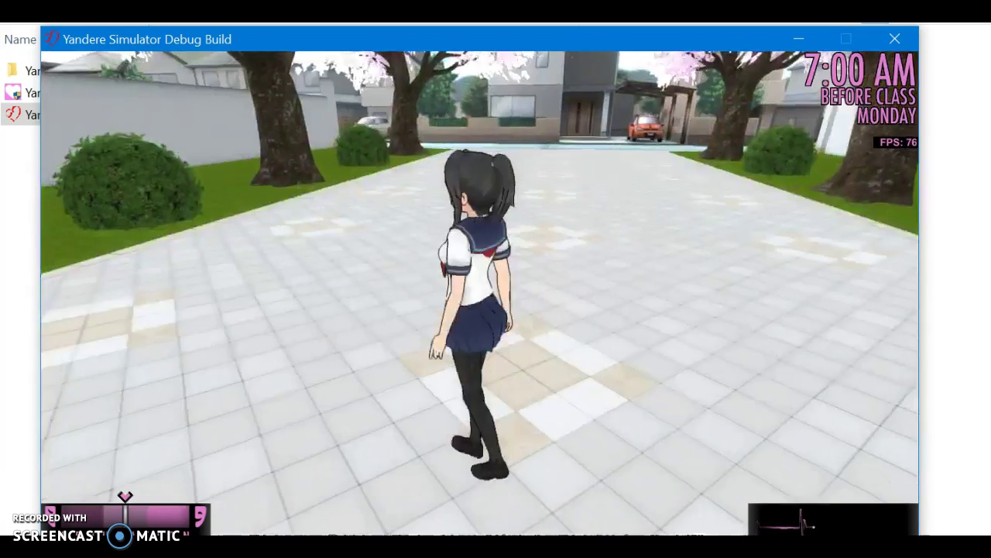
- Use the debug menu's Change School Uniform command at school to put on the long-sleeved uniform with the custom texture
{"action": "key", "text": "w"}
{"action": "key", "text": "s"}
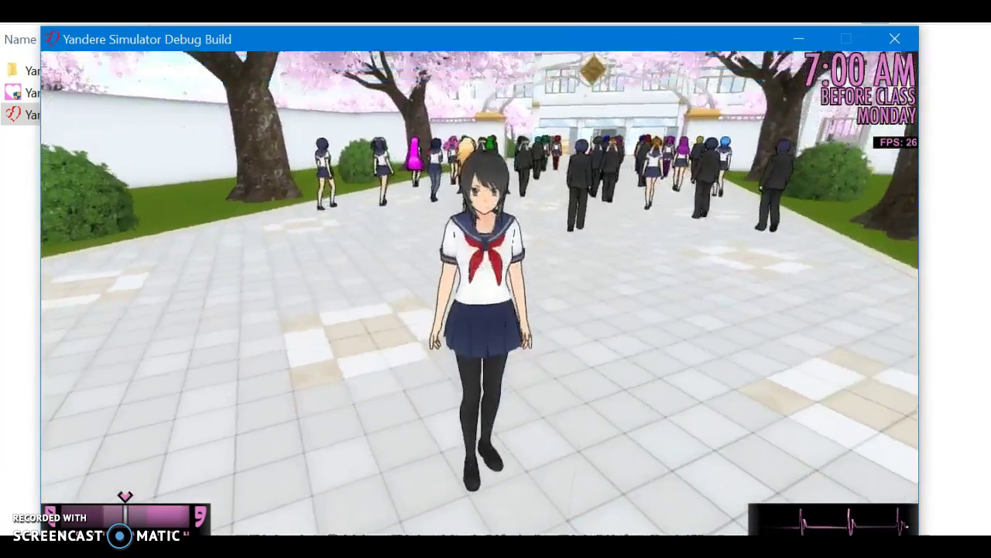
{"action": "key", "text": "w"}
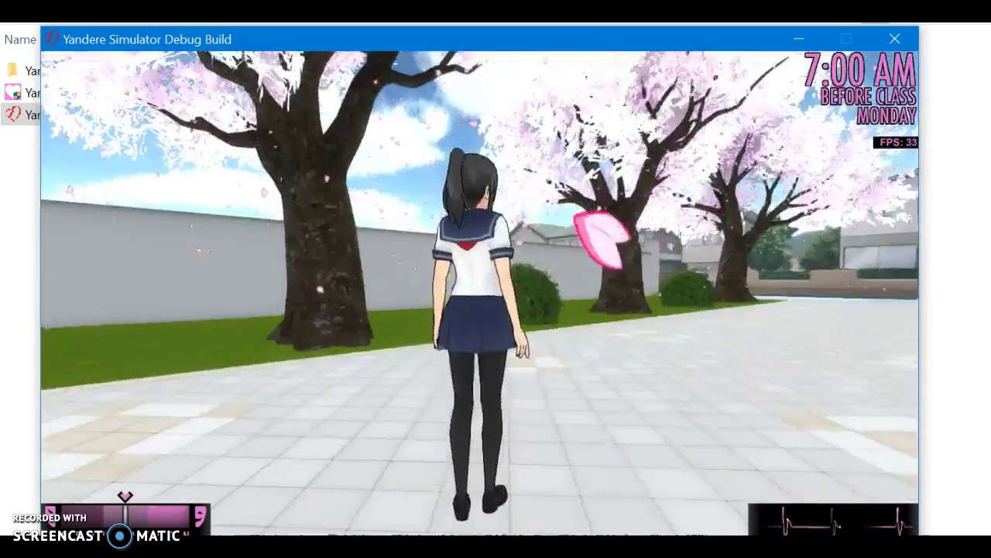
{"action": "key", "text": "backslash"}
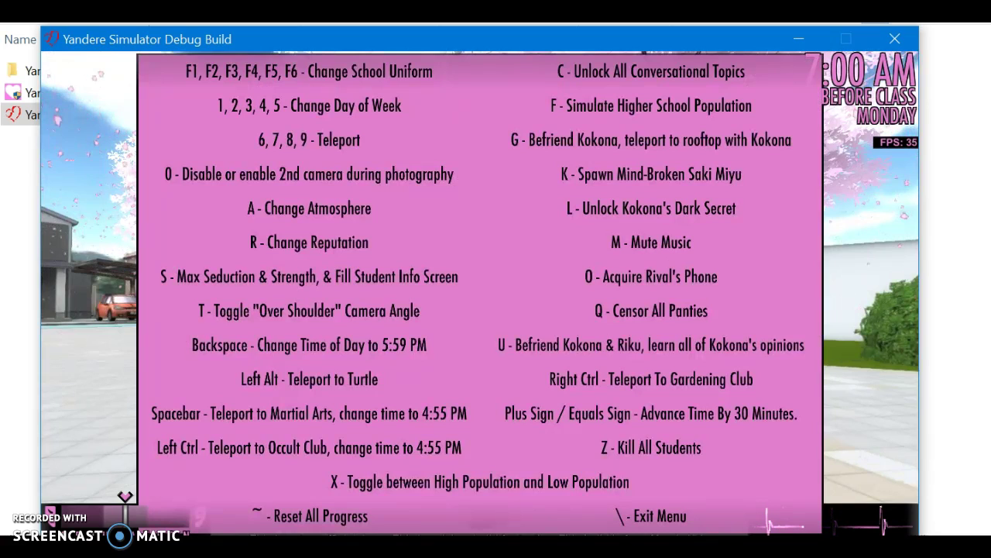
{"action": "key", "text": "a"}
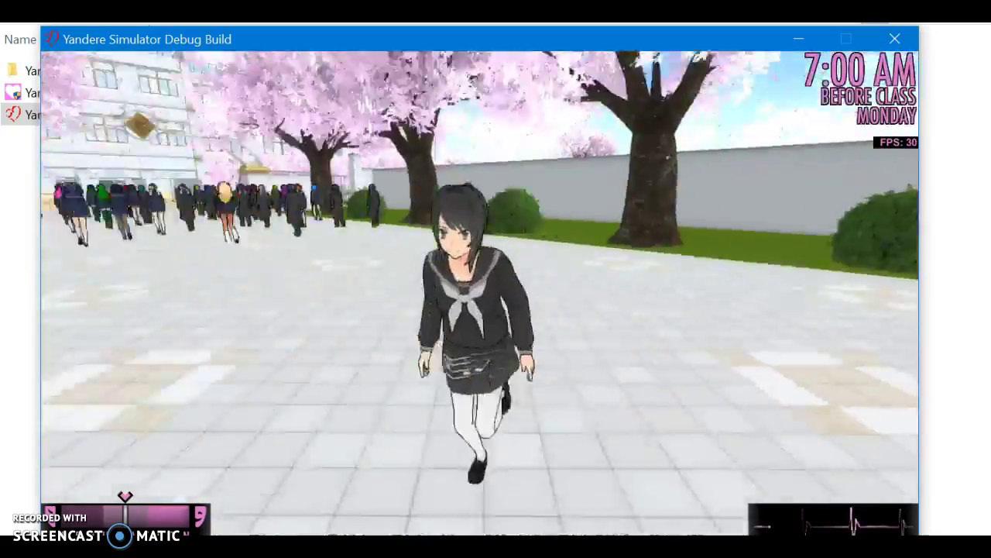
- Cycle the character's hairstyle to a black bun and walk around the school grounds to view the custom uniform from several sides
{"action": "key", "text": "w"}
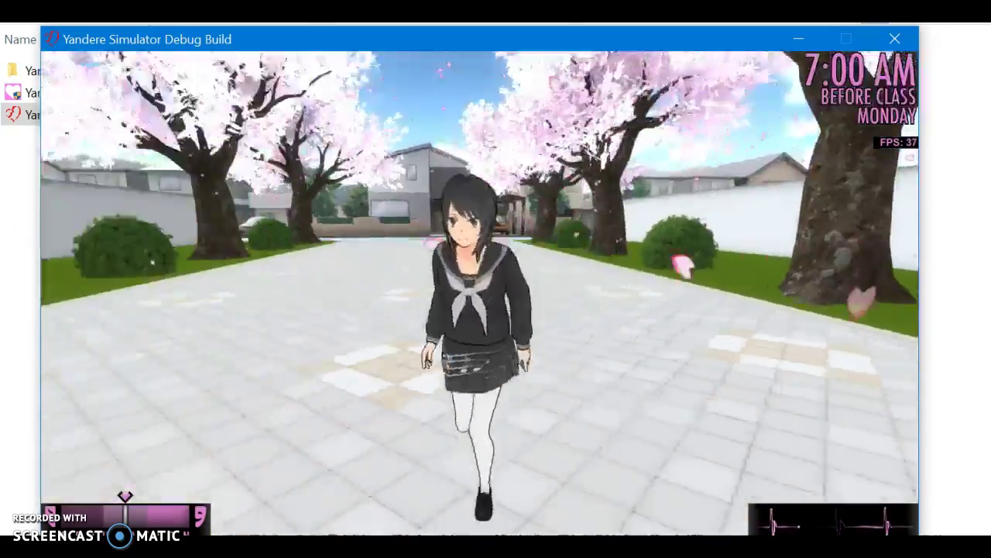
{"action": "key", "text": "w"}
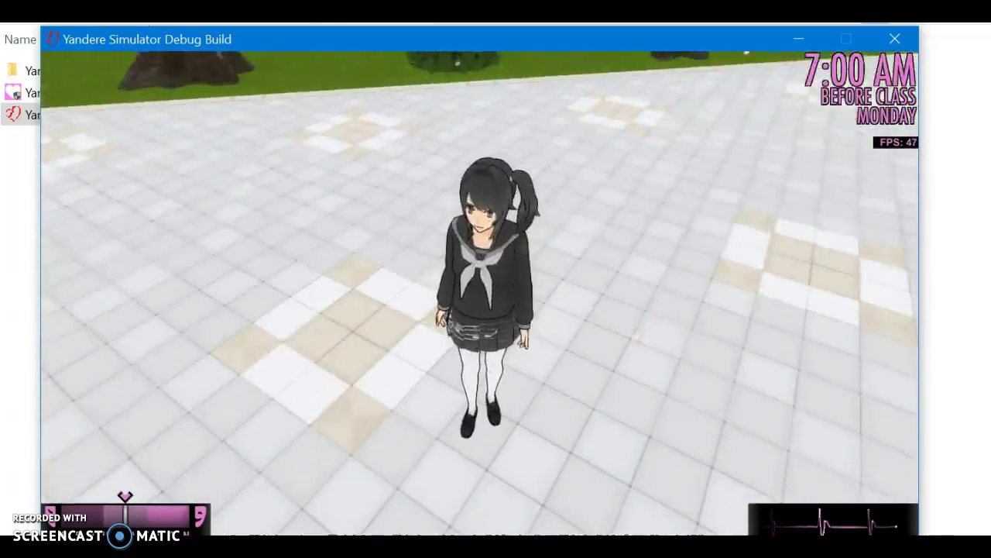
{"action": "key", "text": "h"}
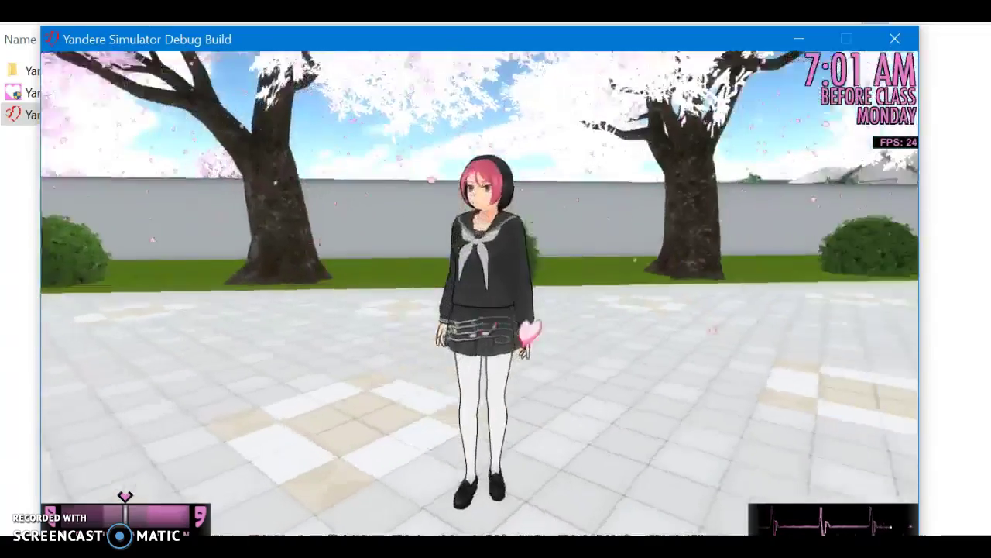
{"action": "key", "text": "h"}
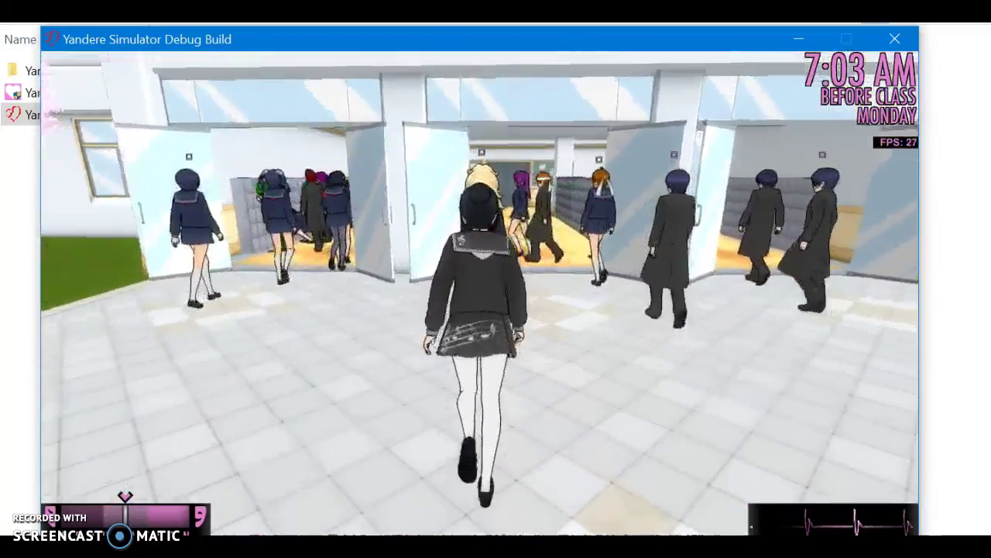
{"action": "key", "text": "s"}
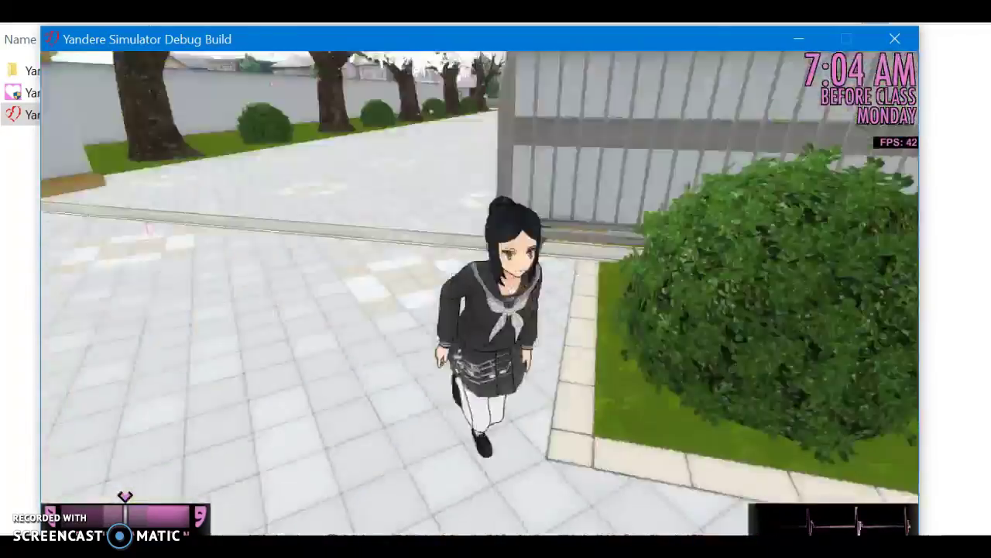
{"action": "key", "text": "w"}
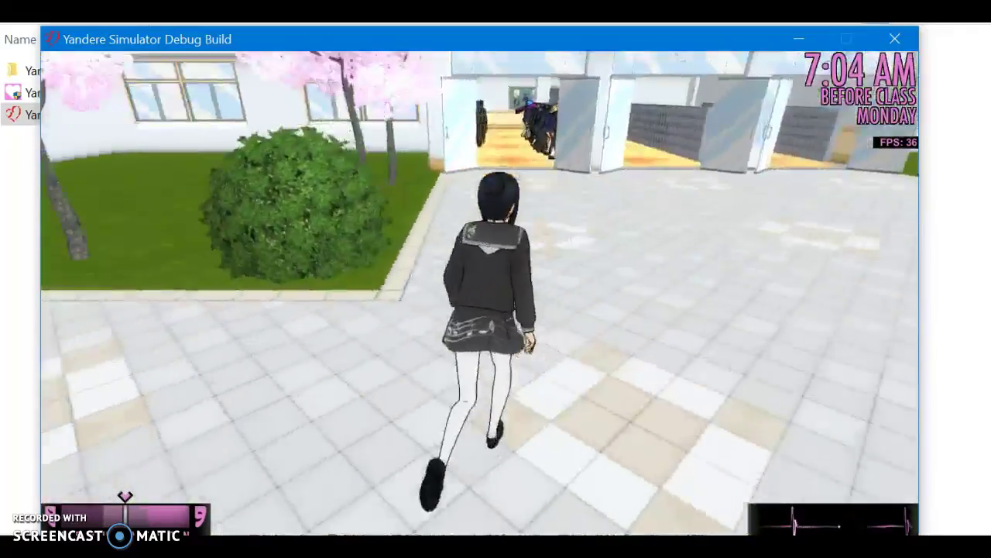